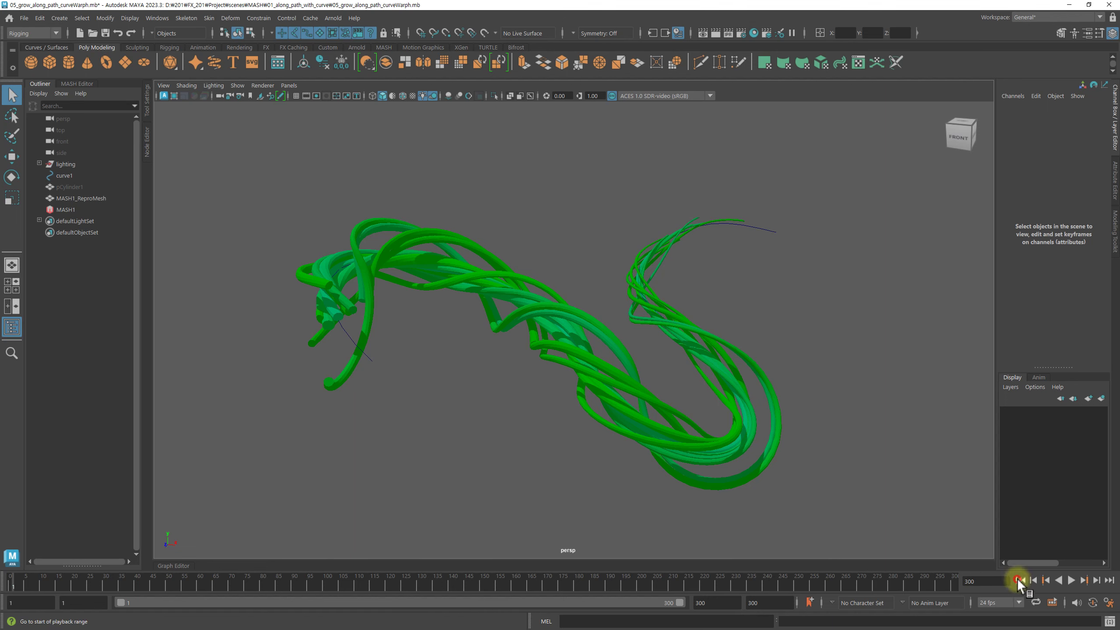
# Play the green tube-growth animation and stop it around frame 78.
pyautogui.click(1070, 580)
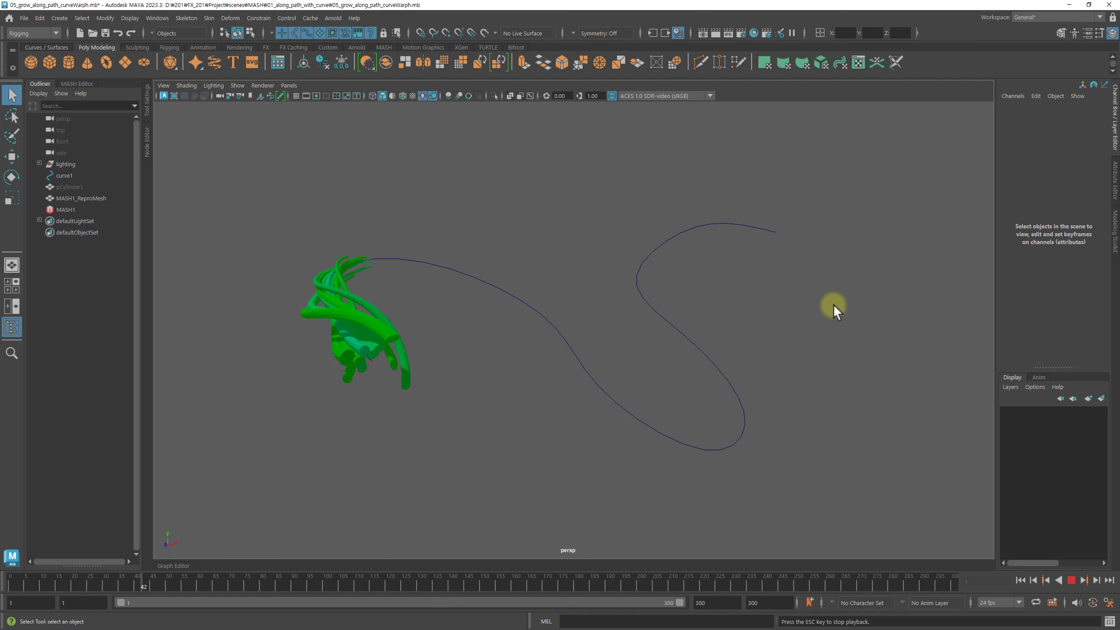
pyautogui.click(1072, 581)
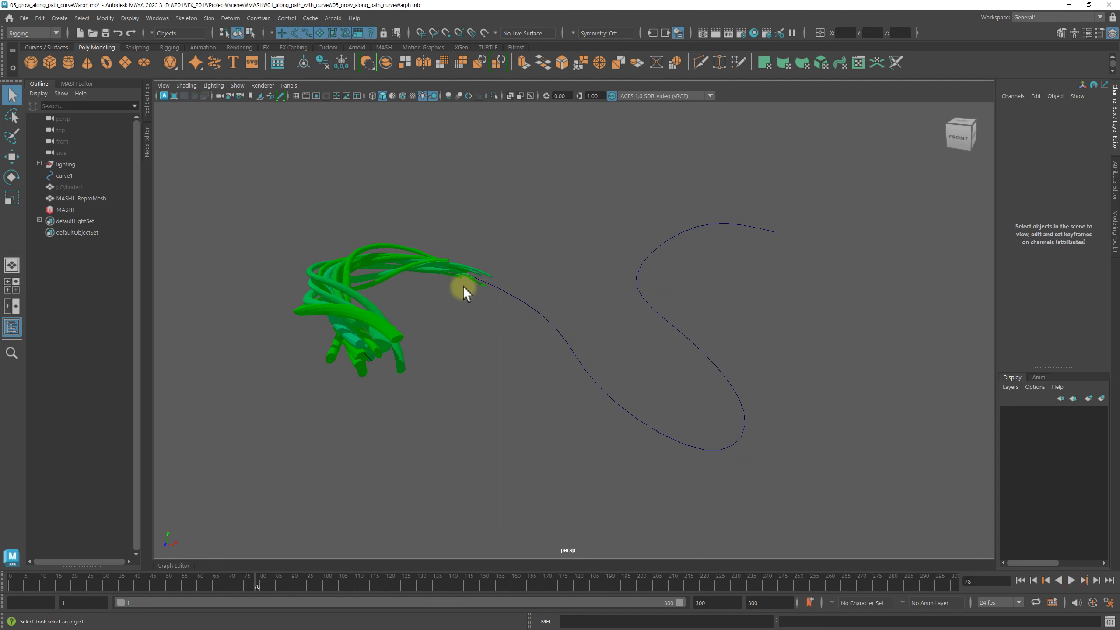
# Delete MASH1 and MASH1_ReproMesh from the scene.
pyautogui.click(66, 209)
pyautogui.keyDown('ctrl'); pyautogui.click(84, 198); pyautogui.keyUp('ctrl')
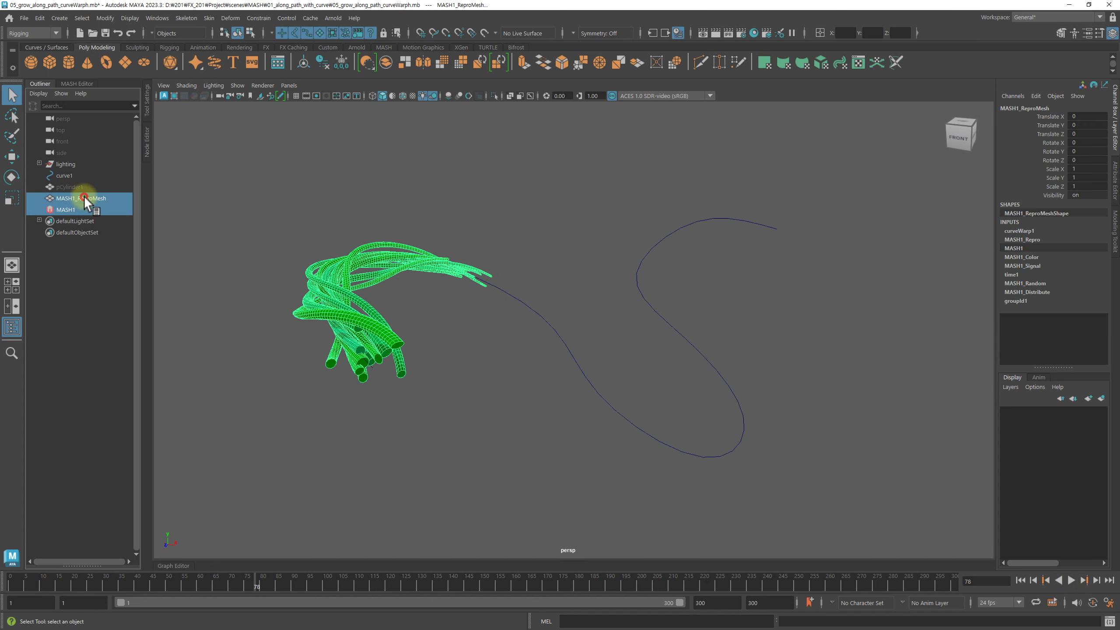
pyautogui.press('Delete')
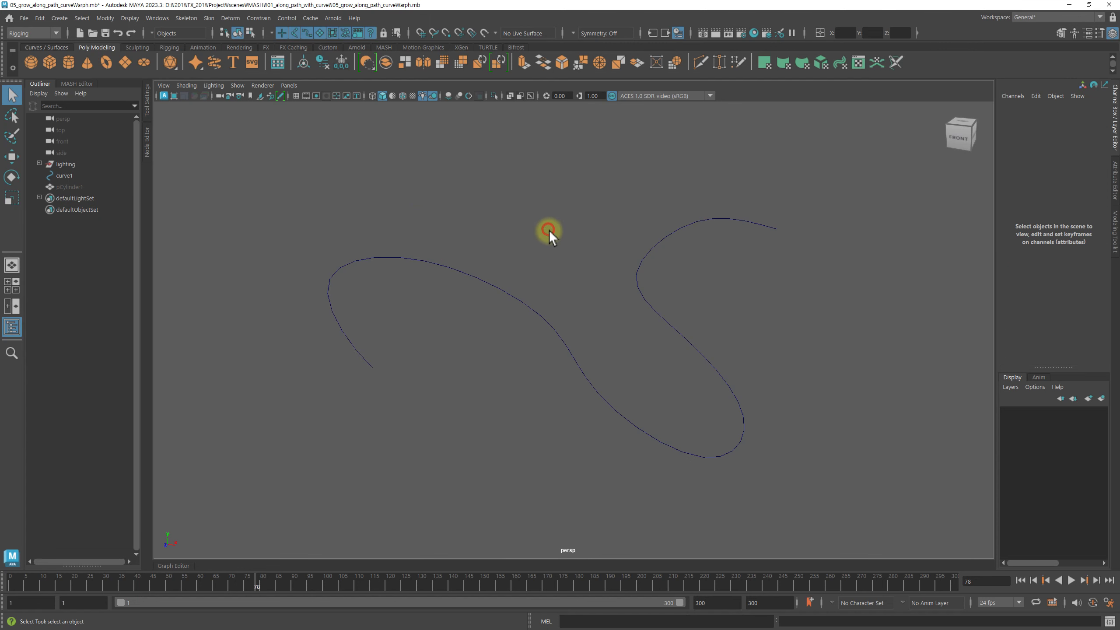
# Unhide pCylinder1 so the tall cylinder is visible beside curve1.
pyautogui.moveTo(535, 260); pyautogui.dragTo(515, 313)
pyautogui.click(91, 188)
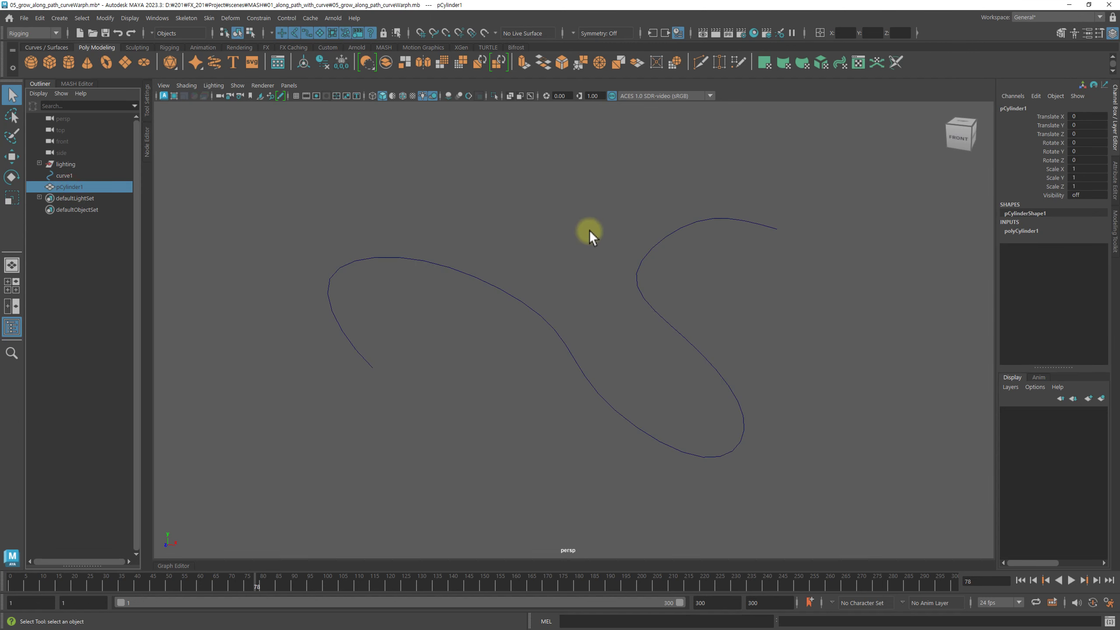
pyautogui.hotkey('shift', 'h')
pyautogui.moveTo(516, 186)
pyautogui.keyDown('alt'); pyautogui.mouseDown()
pyautogui.moveTo(600, 217)
pyautogui.moveTo(619, 238)
pyautogui.moveTo(593, 270)
pyautogui.mouseUp(); pyautogui.keyUp('alt')
# With the Move tool, select pCylinder1 plus curve1 and bring up the Deform menu.
pyautogui.press('w')
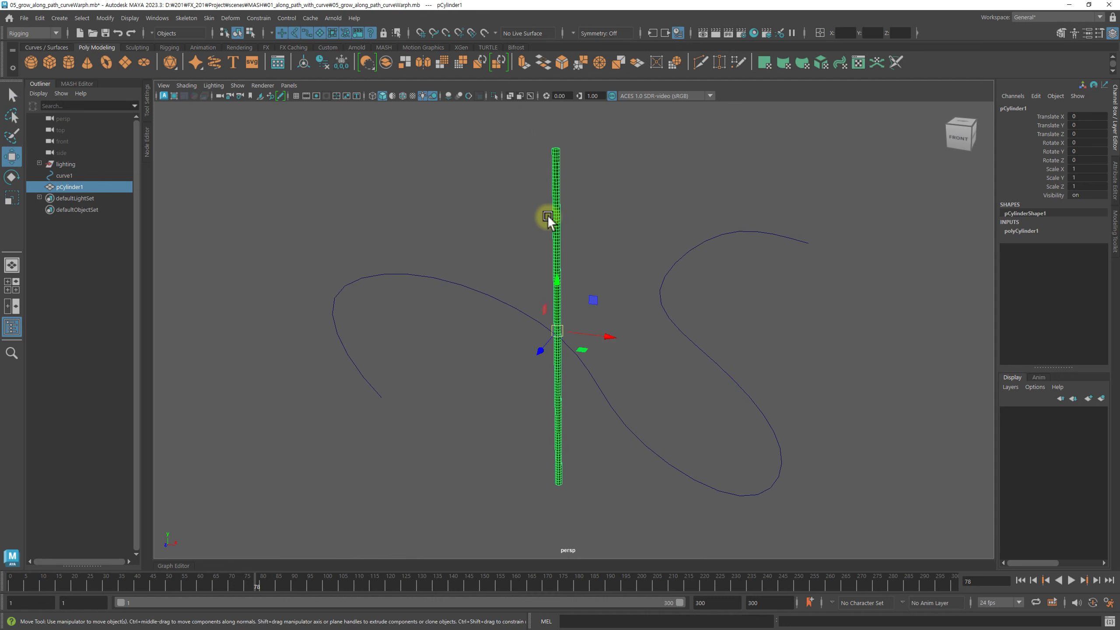
pyautogui.moveTo(545, 218)
pyautogui.keyDown('alt'); pyautogui.mouseDown()
pyautogui.moveTo(625, 328)
pyautogui.moveTo(651, 315)
pyautogui.mouseUp(); pyautogui.keyUp('alt')
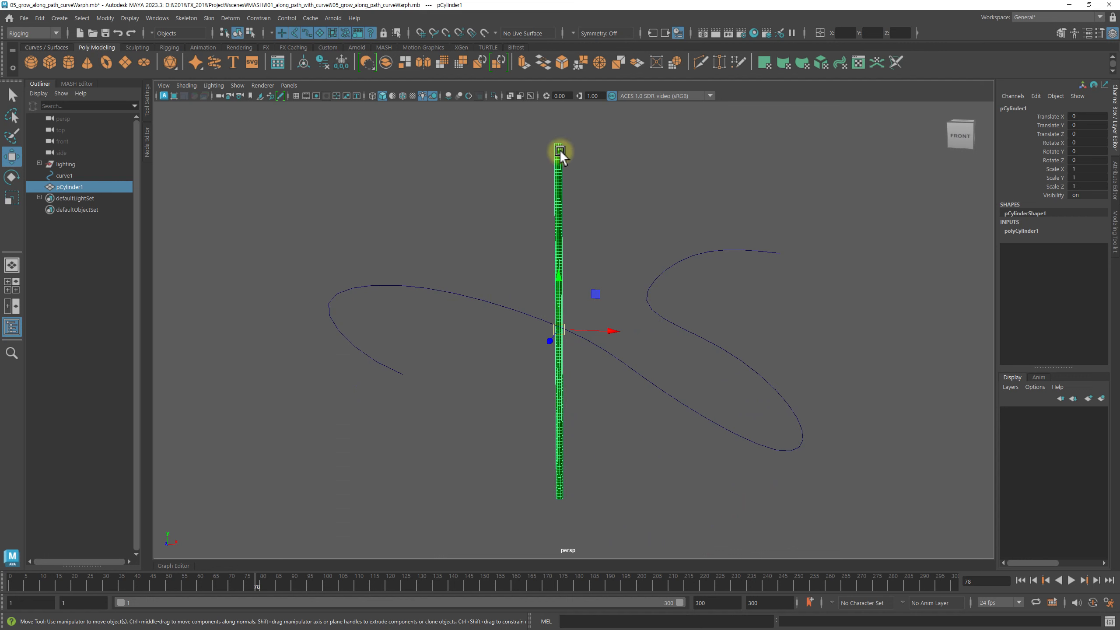
pyautogui.moveTo(599, 289)
pyautogui.keyDown('alt'); pyautogui.mouseDown()
pyautogui.moveTo(602, 253)
pyautogui.moveTo(510, 175)
pyautogui.mouseUp(); pyautogui.keyUp('alt')
pyautogui.click(512, 175)
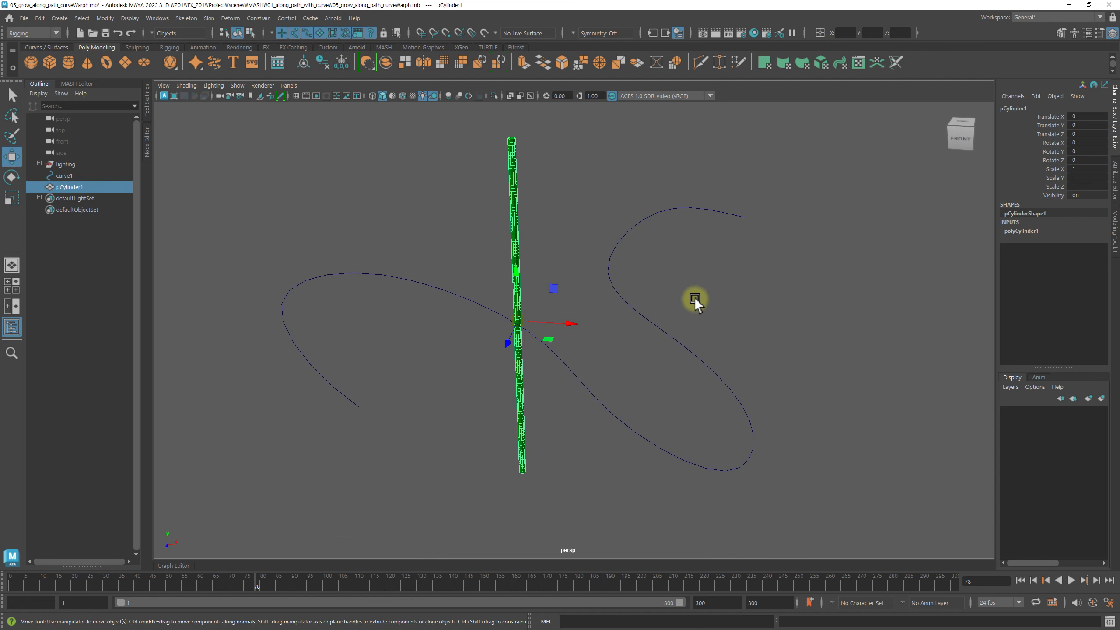
pyautogui.keyDown('shift'); pyautogui.moveTo(694, 300); pyautogui.dragTo(637, 359); pyautogui.keyUp('shift')
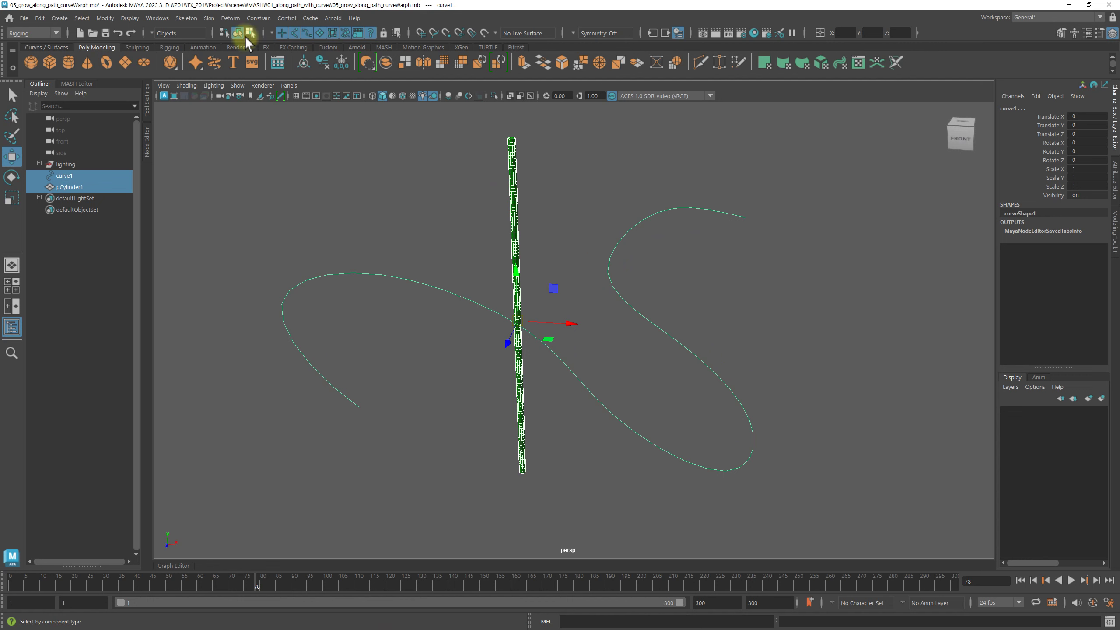
pyautogui.click(231, 18)
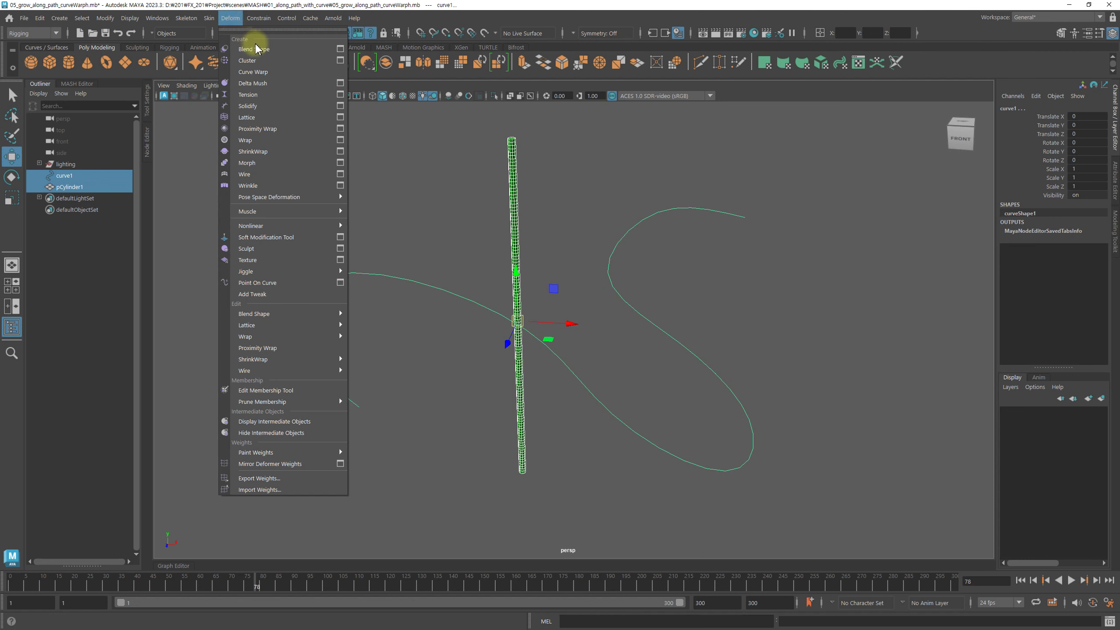
# Curve Warp the cylinder along curve1 and test Length Scale values, including 4.
pyautogui.click(276, 73)
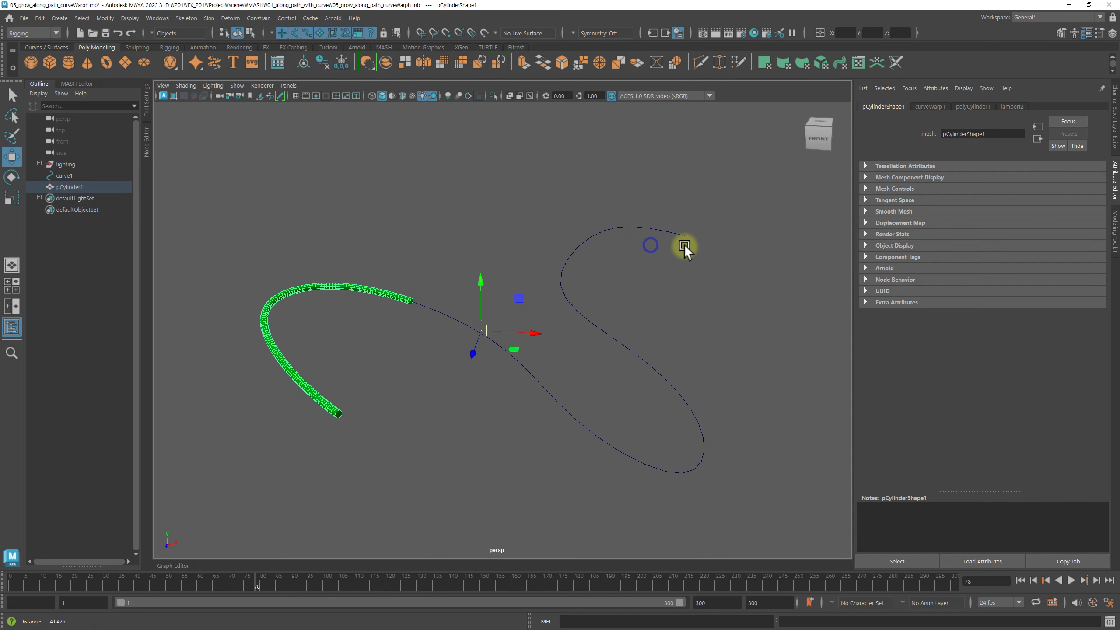
pyautogui.click(952, 111)
pyautogui.keyDown('alt'); pyautogui.moveTo(668, 190); pyautogui.dragTo(690, 229); pyautogui.keyUp('alt')
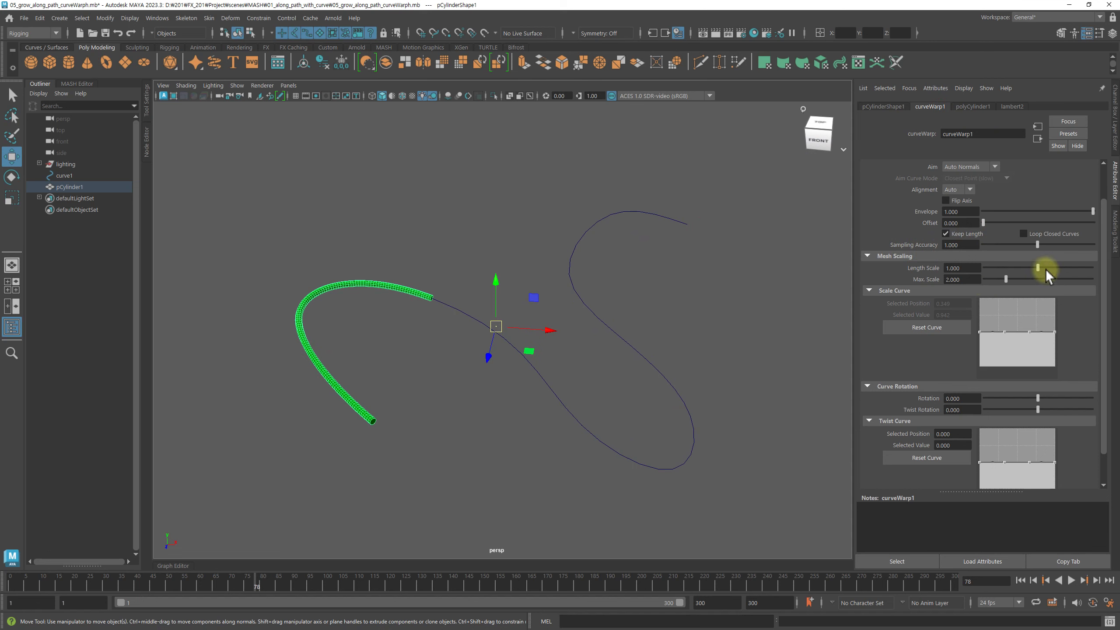
pyautogui.moveTo(1045, 266)
pyautogui.mouseDown()
pyautogui.moveTo(1060, 271)
pyautogui.moveTo(997, 271)
pyautogui.moveTo(1114, 278)
pyautogui.mouseUp()
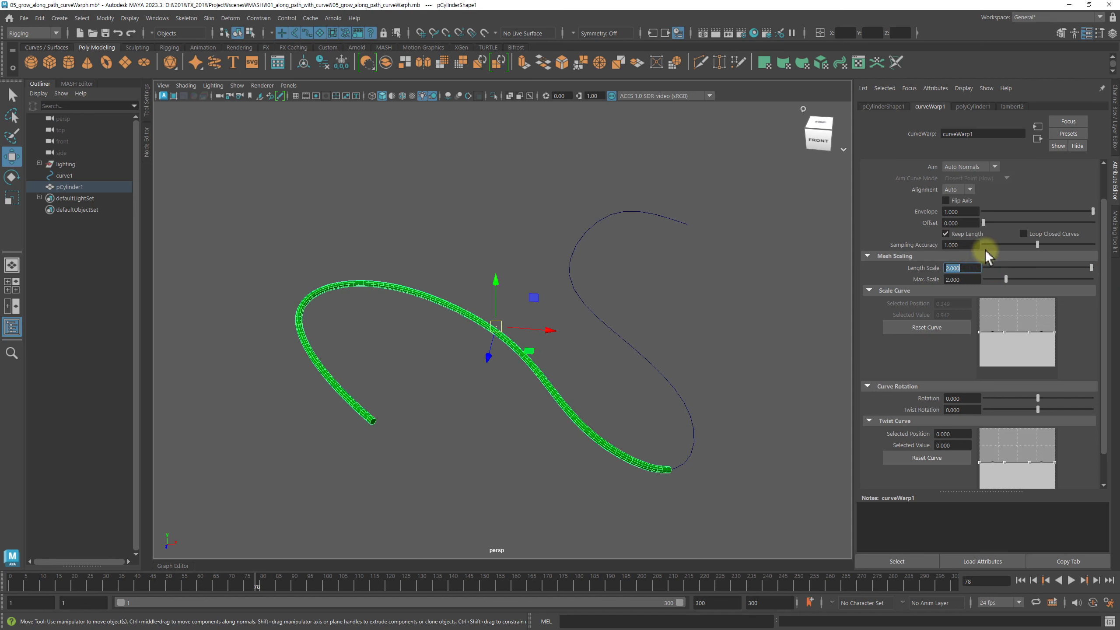
pyautogui.write('4')
pyautogui.press('Return')
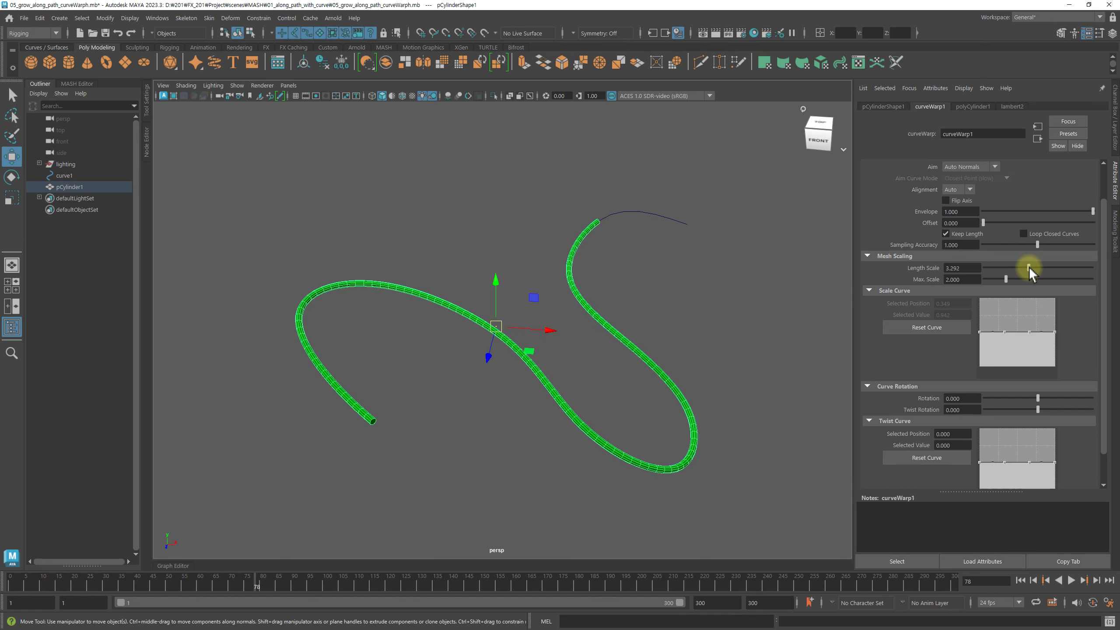
pyautogui.moveTo(1035, 267); pyautogui.dragTo(996, 267)
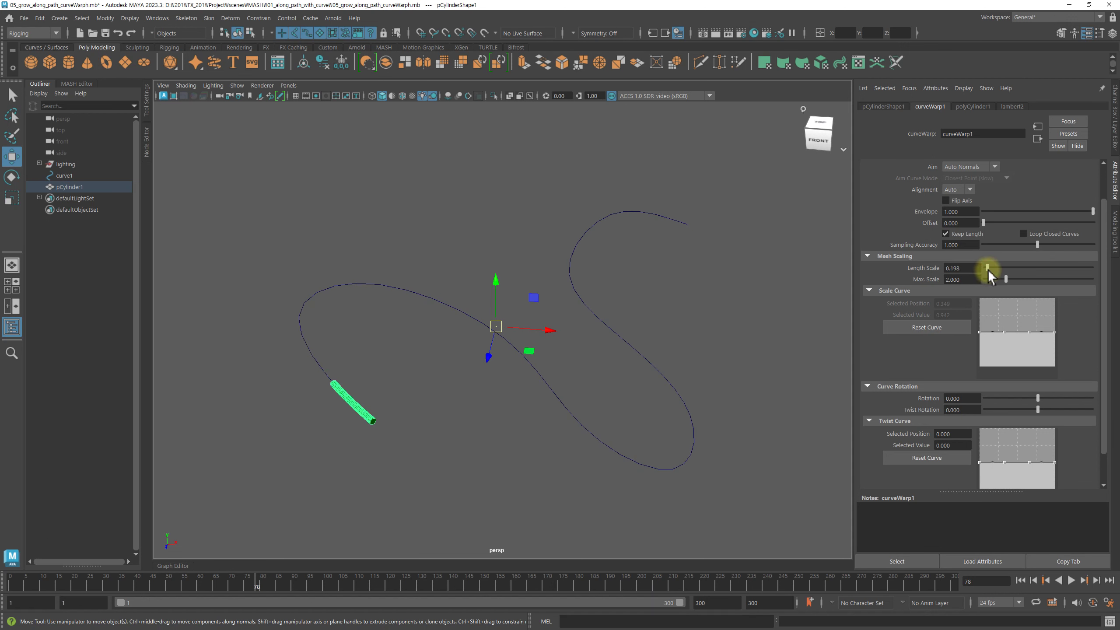
pyautogui.moveTo(987, 270); pyautogui.dragTo(1021, 270)
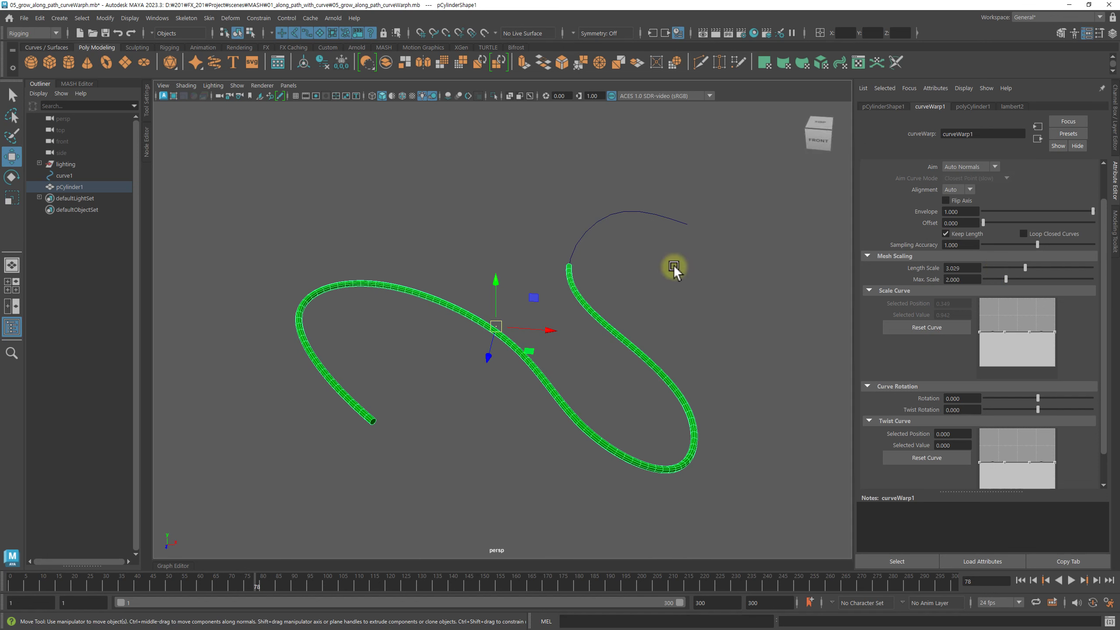
# Undo the curve warp so pCylinder1 stands straight, then reselect it.
pyautogui.click(660, 266)
pyautogui.hotkey('ctrl', 'z')
pyautogui.hotkey('ctrl', 'z')
pyautogui.hotkey('shift', 'z')
pyautogui.hotkey('ctrl', 'z')
pyautogui.hotkey('ctrl', 'z')
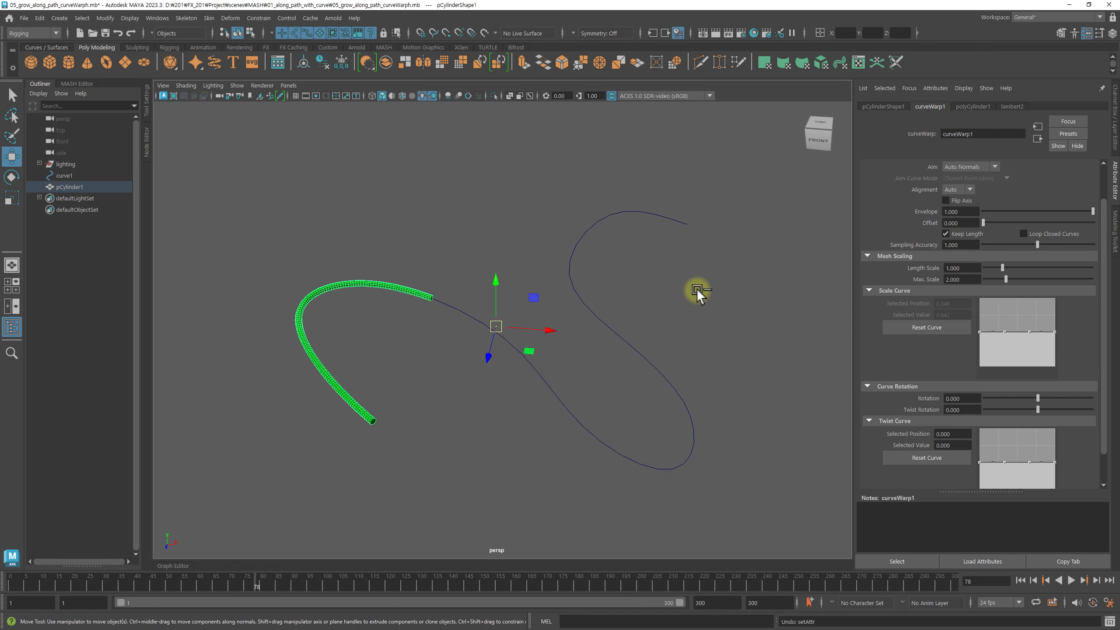
pyautogui.hotkey('ctrl', 'z')
pyautogui.click(691, 282)
# Switch to the FX menu set and create a MASH network from pCylinder1.
pyautogui.moveTo(474, 205); pyautogui.dragTo(476, 206)
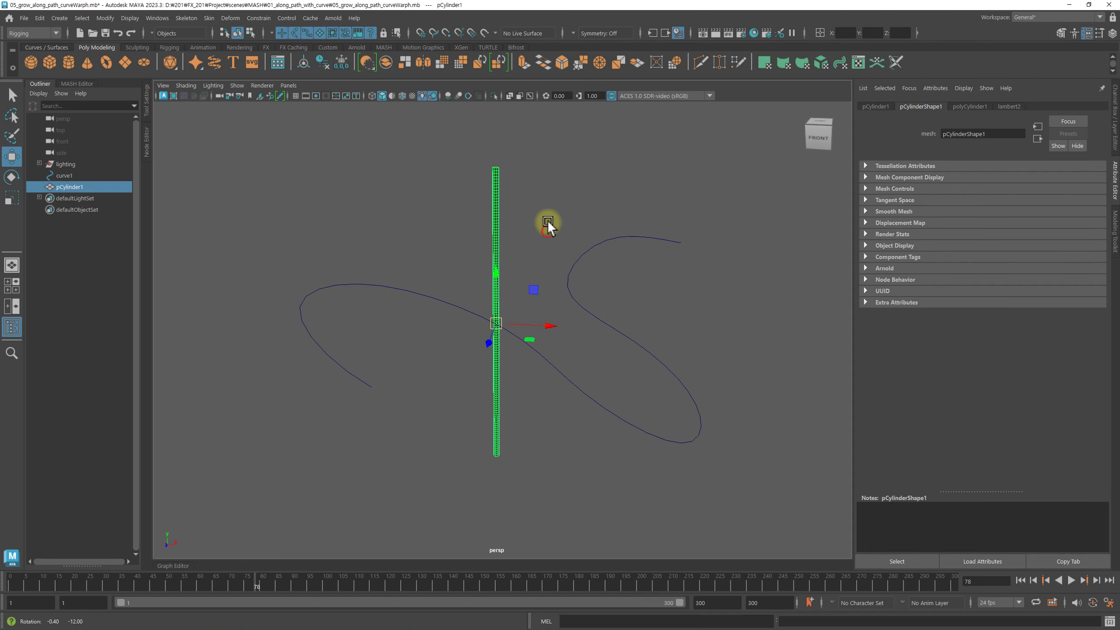
pyautogui.keyDown('alt'); pyautogui.moveTo(547, 221); pyautogui.dragTo(611, 240); pyautogui.keyUp('alt')
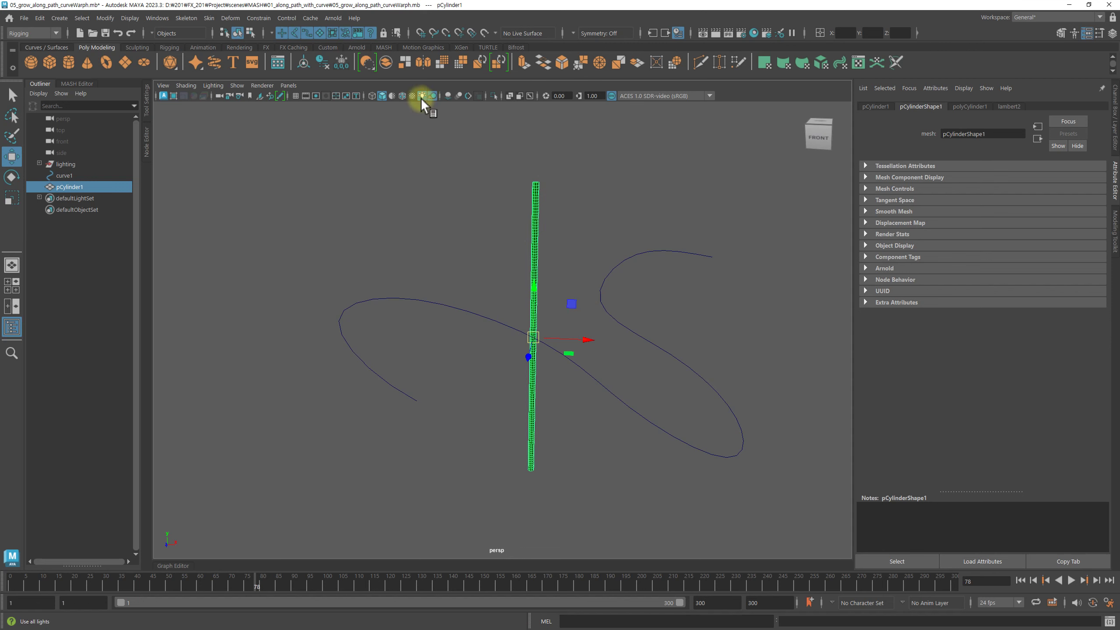
pyautogui.click(44, 34)
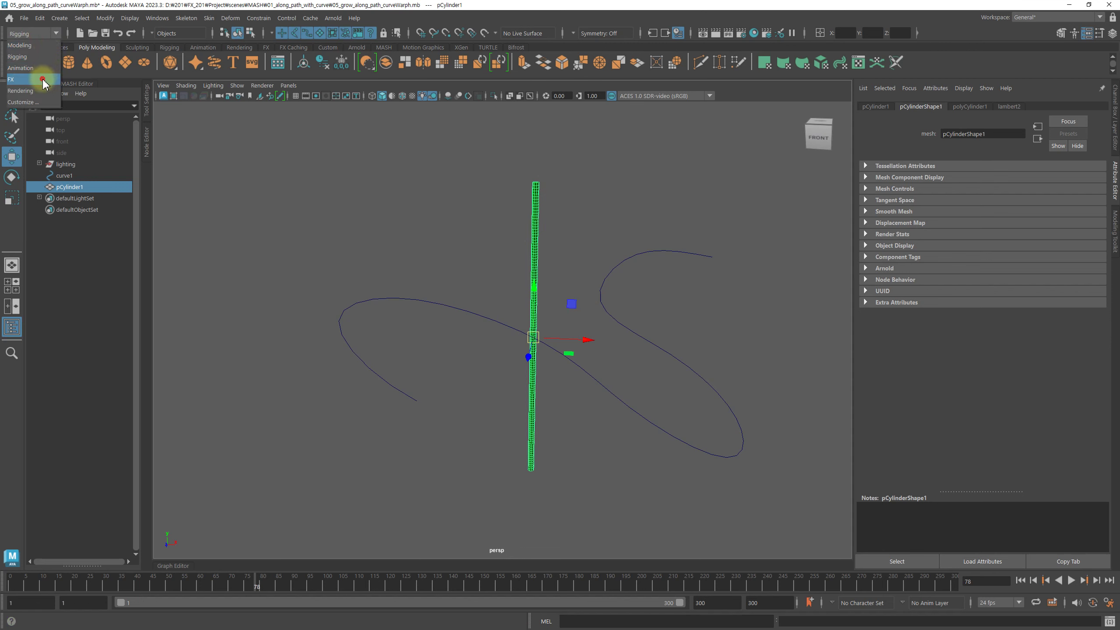
pyautogui.click(17, 80)
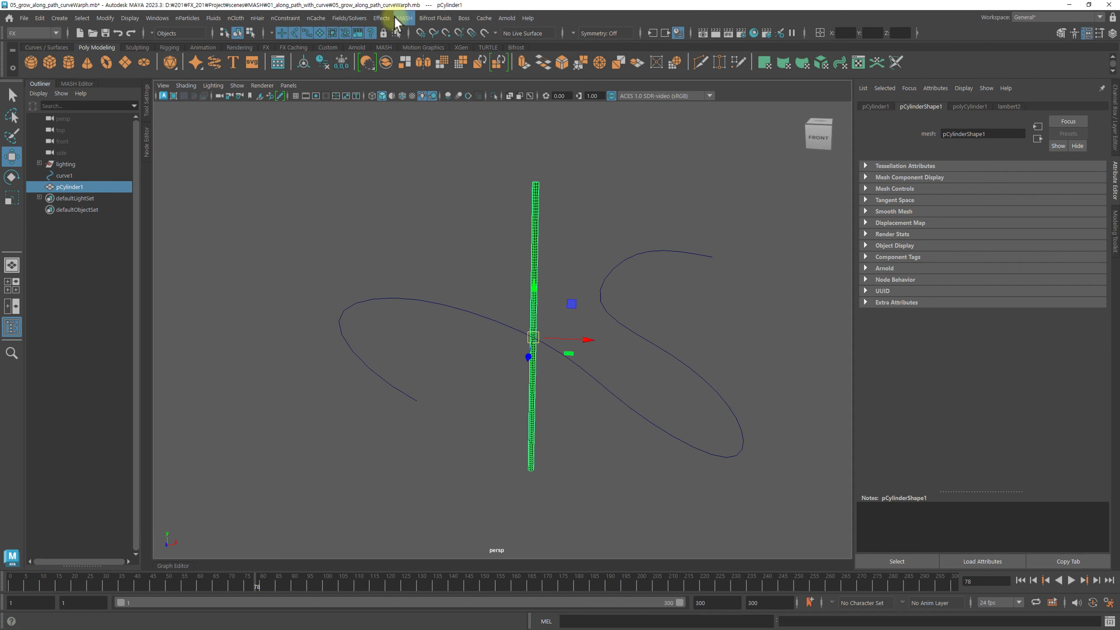
pyautogui.click(404, 18)
pyautogui.click(430, 41)
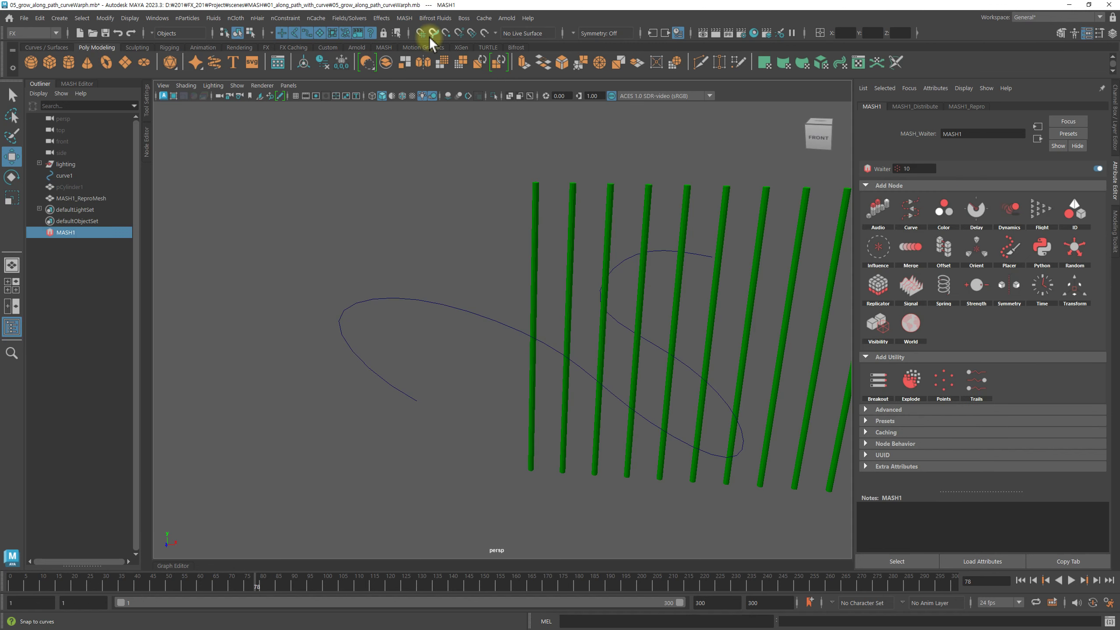
# Open MASH1_Distribute settings and try Spherical distribution for the cylinders.
pyautogui.keyDown('alt'); pyautogui.moveTo(749, 252); pyautogui.dragTo(359, 220); pyautogui.keyUp('alt')
pyautogui.click(105, 264)
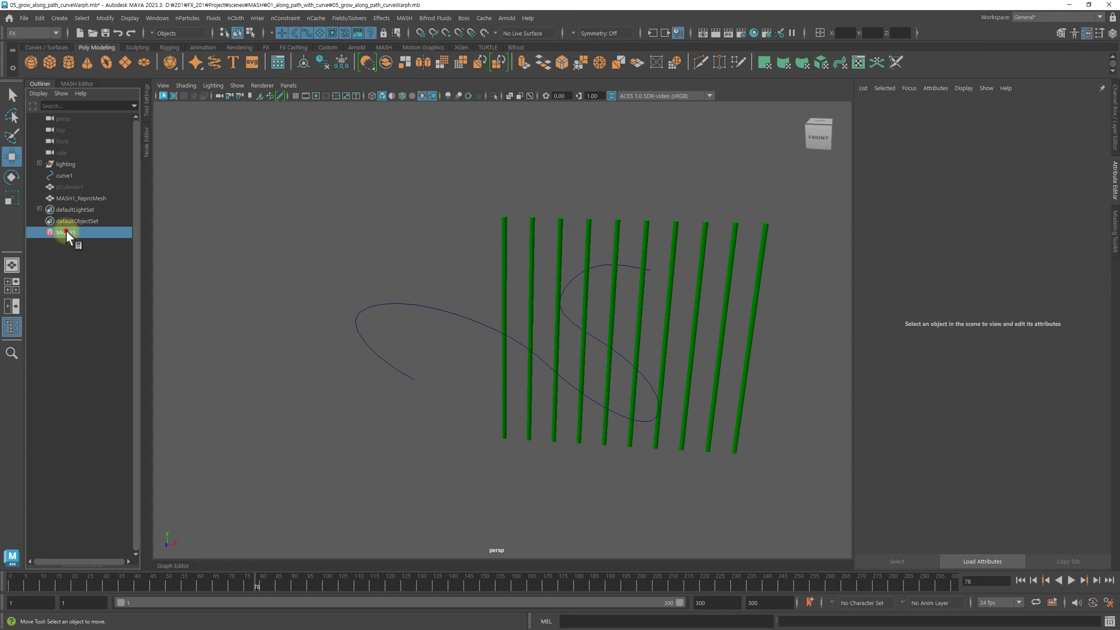
pyautogui.click(624, 229)
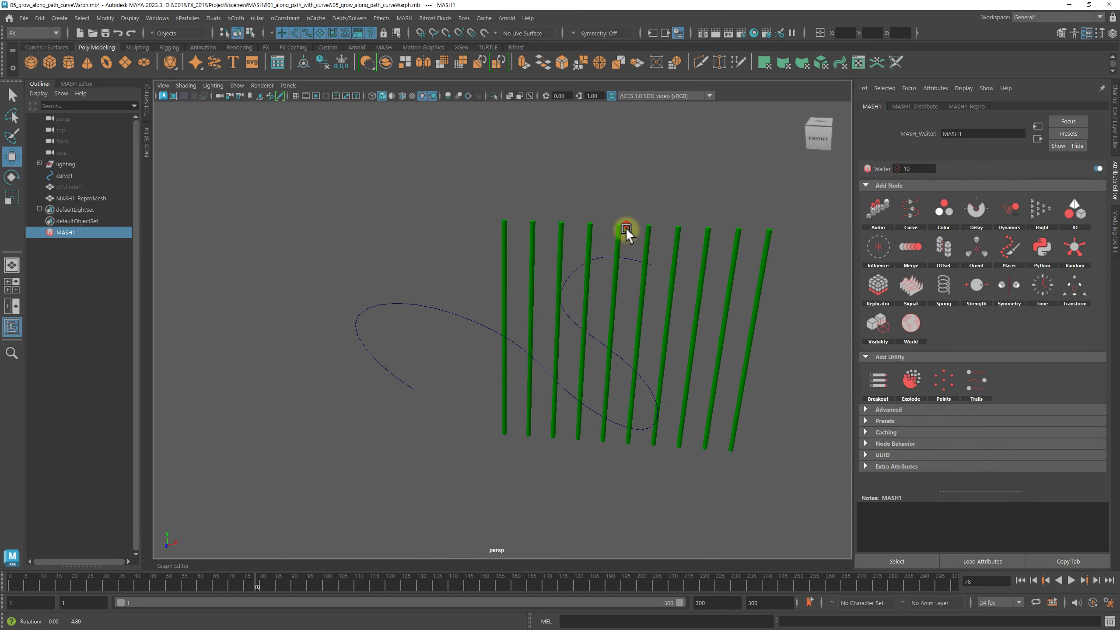
pyautogui.click(933, 108)
pyautogui.keyDown('alt'); pyautogui.moveTo(708, 230); pyautogui.dragTo(691, 228); pyautogui.keyUp('alt')
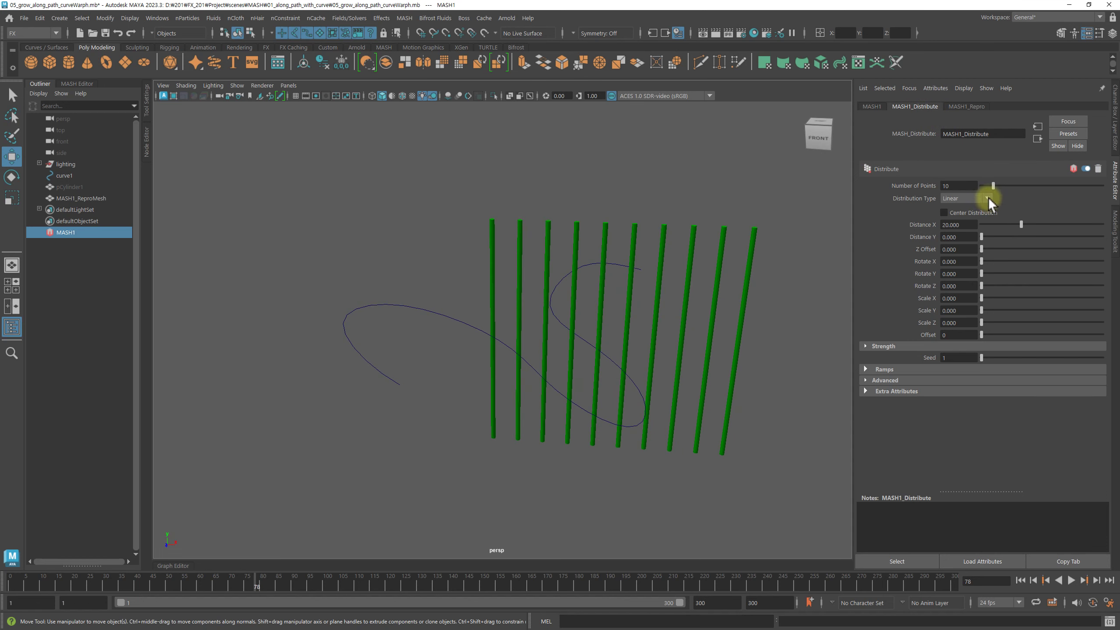
pyautogui.click(965, 201)
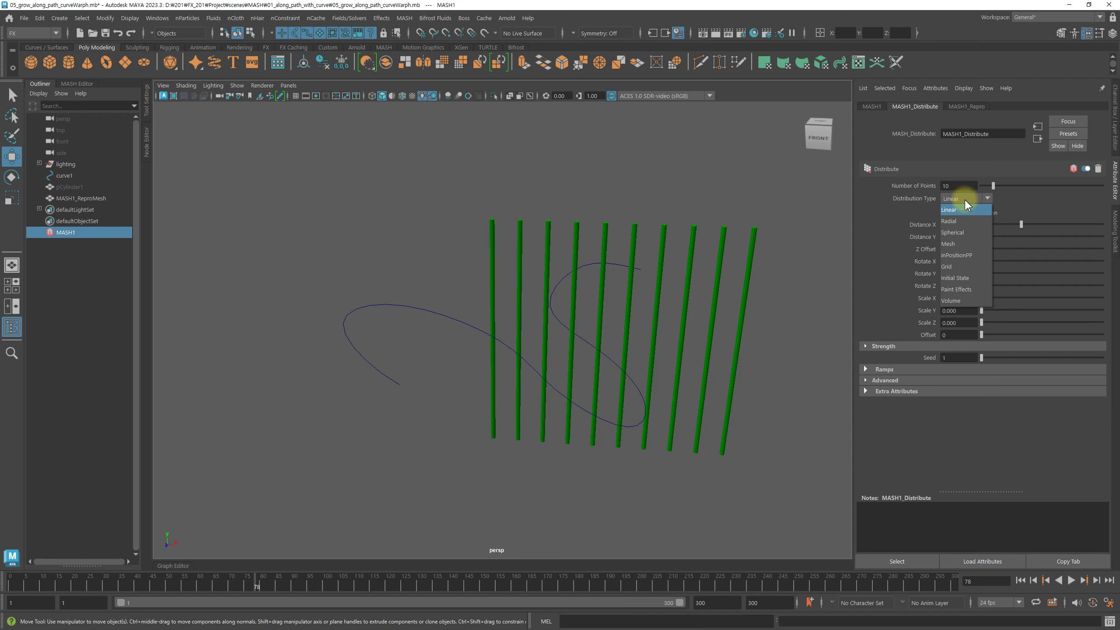
pyautogui.click(960, 232)
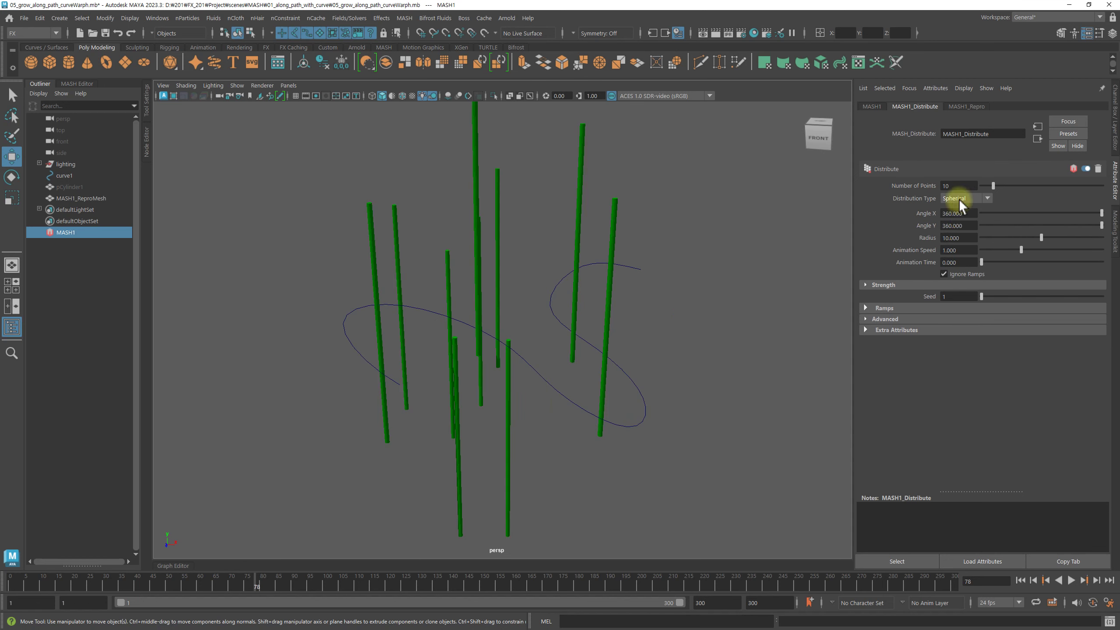
# Set Distribution Type to Radial with the Radial Axis on ZX.
pyautogui.click(959, 200)
pyautogui.click(952, 220)
pyautogui.keyDown('alt'); pyautogui.moveTo(626, 308); pyautogui.dragTo(631, 294); pyautogui.keyUp('alt')
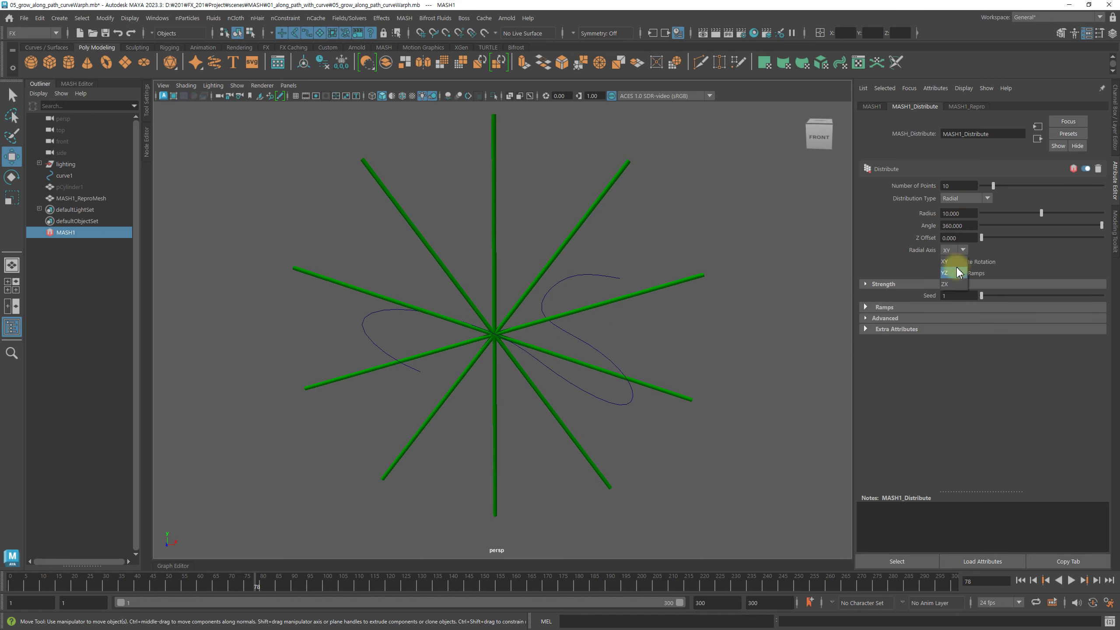
pyautogui.click(952, 272)
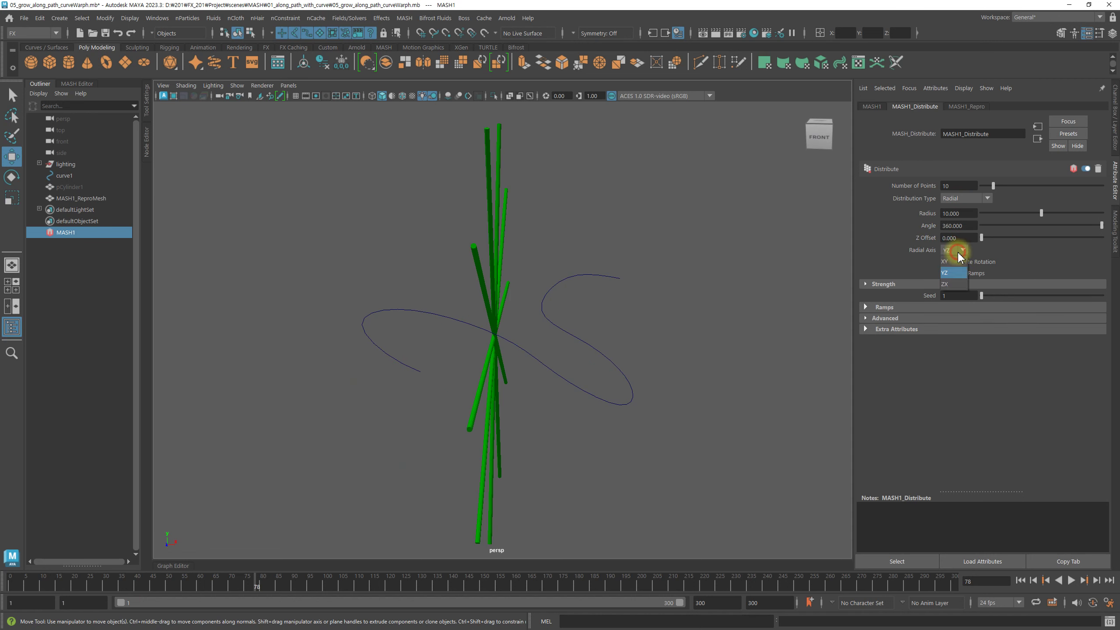
pyautogui.click(955, 285)
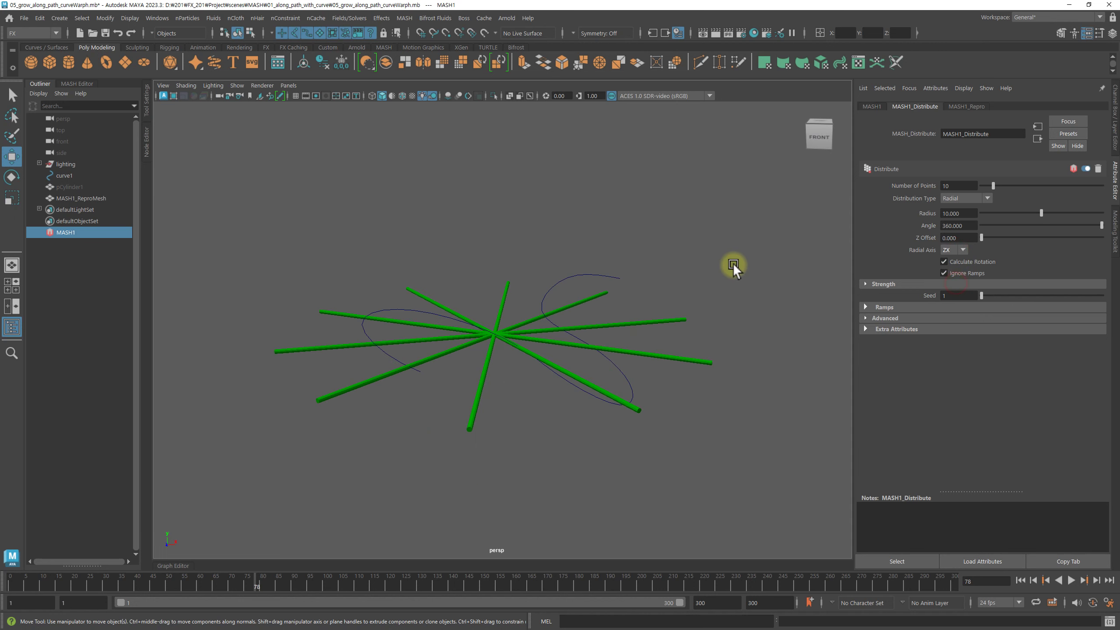
pyautogui.click(967, 195)
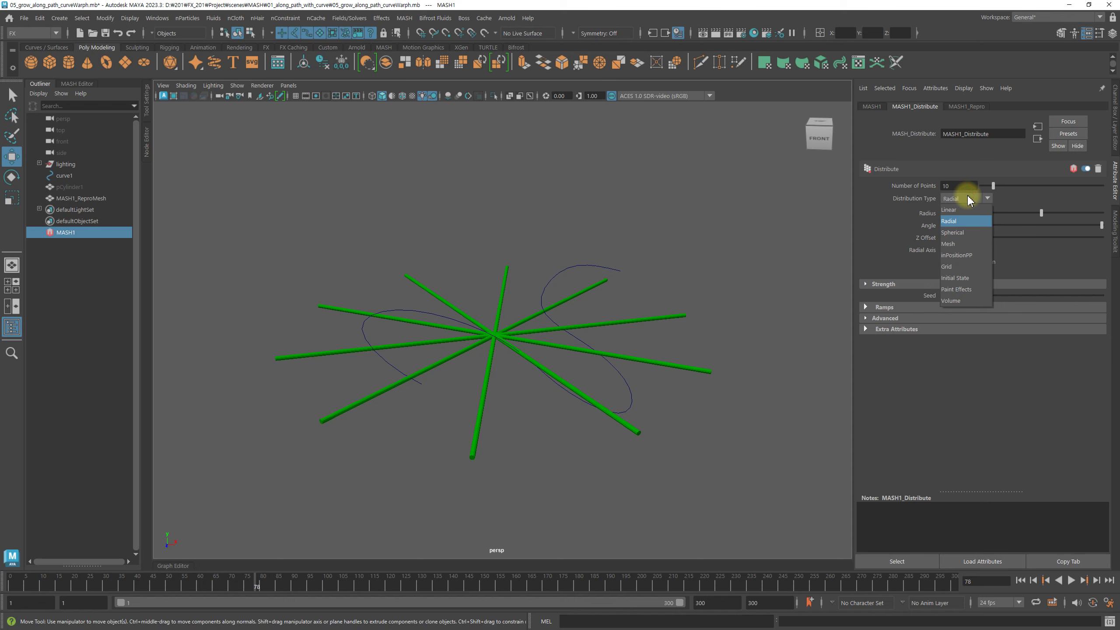
# Use Grid distribution with Distance X, Y and Z all 1.000 for a tight bundle.
pyautogui.click(947, 266)
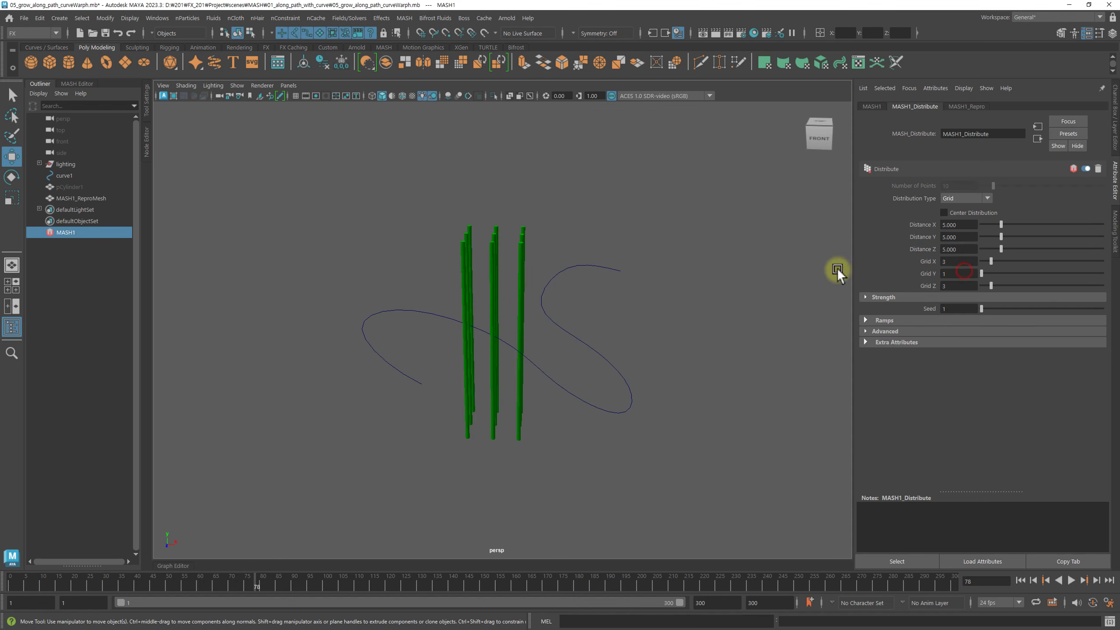
pyautogui.moveTo(837, 268)
pyautogui.keyDown('alt'); pyautogui.mouseDown()
pyautogui.moveTo(636, 257)
pyautogui.moveTo(633, 308)
pyautogui.moveTo(640, 284)
pyautogui.moveTo(713, 262)
pyautogui.moveTo(690, 254)
pyautogui.moveTo(688, 240)
pyautogui.moveTo(675, 250)
pyautogui.moveTo(607, 246)
pyautogui.mouseUp(); pyautogui.keyUp('alt')
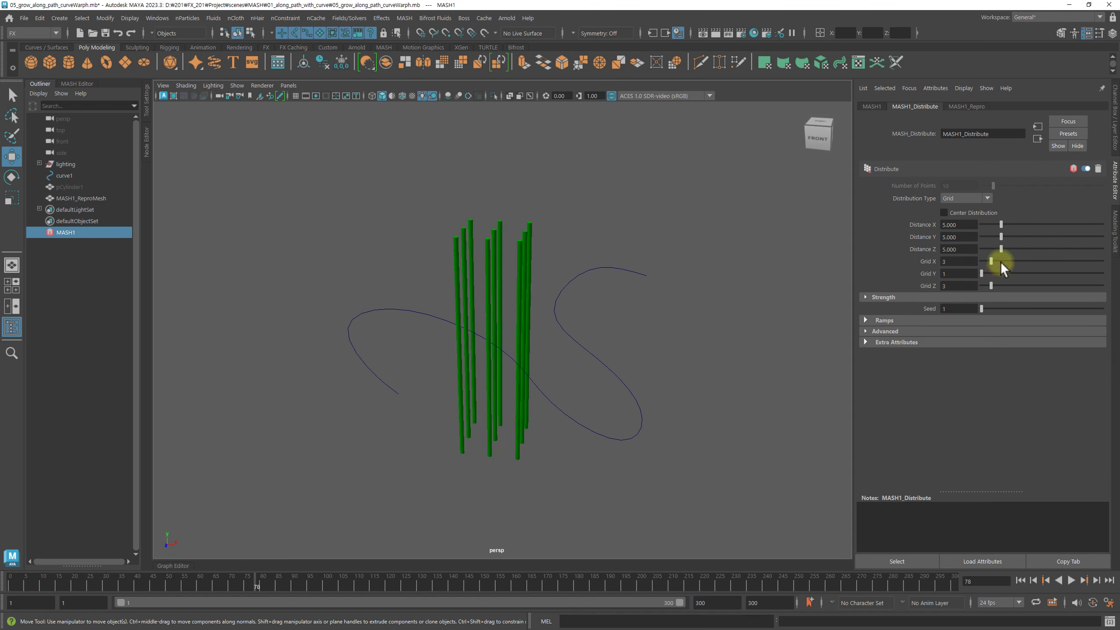
pyautogui.moveTo(999, 226)
pyautogui.mouseDown()
pyautogui.moveTo(989, 225)
pyautogui.moveTo(987, 248)
pyautogui.mouseUp()
pyautogui.moveTo(606, 283)
pyautogui.keyDown('alt'); pyautogui.mouseDown()
pyautogui.moveTo(472, 298)
pyautogui.moveTo(735, 295)
pyautogui.mouseUp(); pyautogui.keyUp('alt')
pyautogui.moveTo(985, 248); pyautogui.dragTo(990, 249)
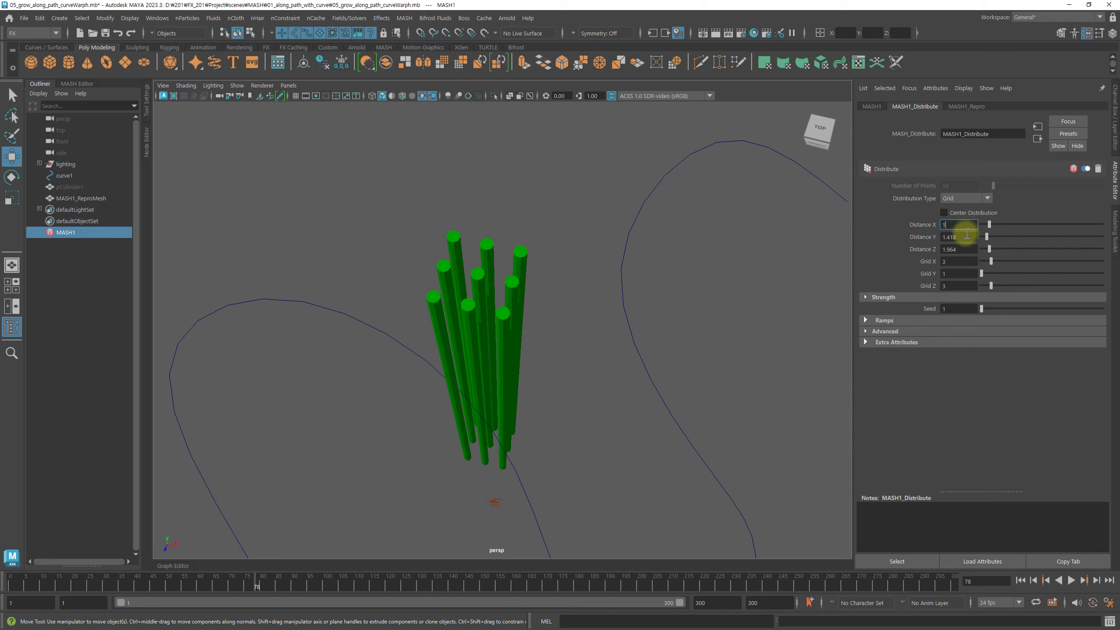
pyautogui.press('Return')
pyautogui.write('1')
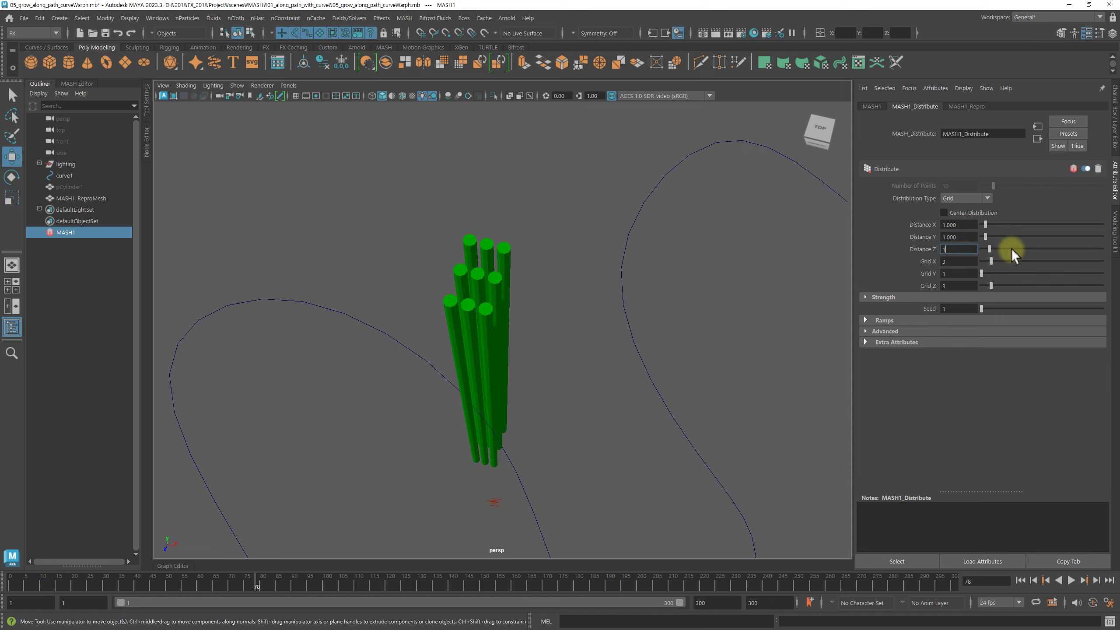
pyautogui.press('Return')
pyautogui.moveTo(670, 344)
pyautogui.keyDown('alt'); pyautogui.mouseDown()
pyautogui.moveTo(518, 296)
pyautogui.moveTo(592, 282)
pyautogui.moveTo(512, 289)
pyautogui.moveTo(577, 277)
pyautogui.mouseUp(); pyautogui.keyUp('alt')
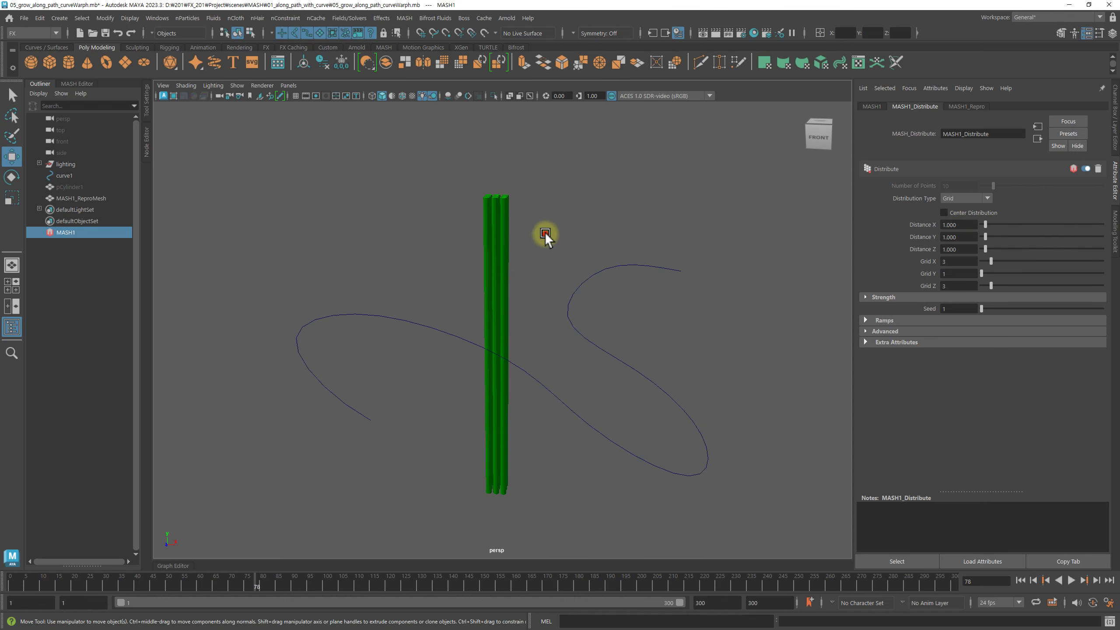
pyautogui.click(487, 241)
# Select MASH1_ReproMesh and add curve1 to the selection.
pyautogui.moveTo(75, 198)
pyautogui.mouseDown()
pyautogui.moveTo(46, 208)
pyautogui.moveTo(137, 212)
pyautogui.moveTo(79, 206)
pyautogui.mouseUp()
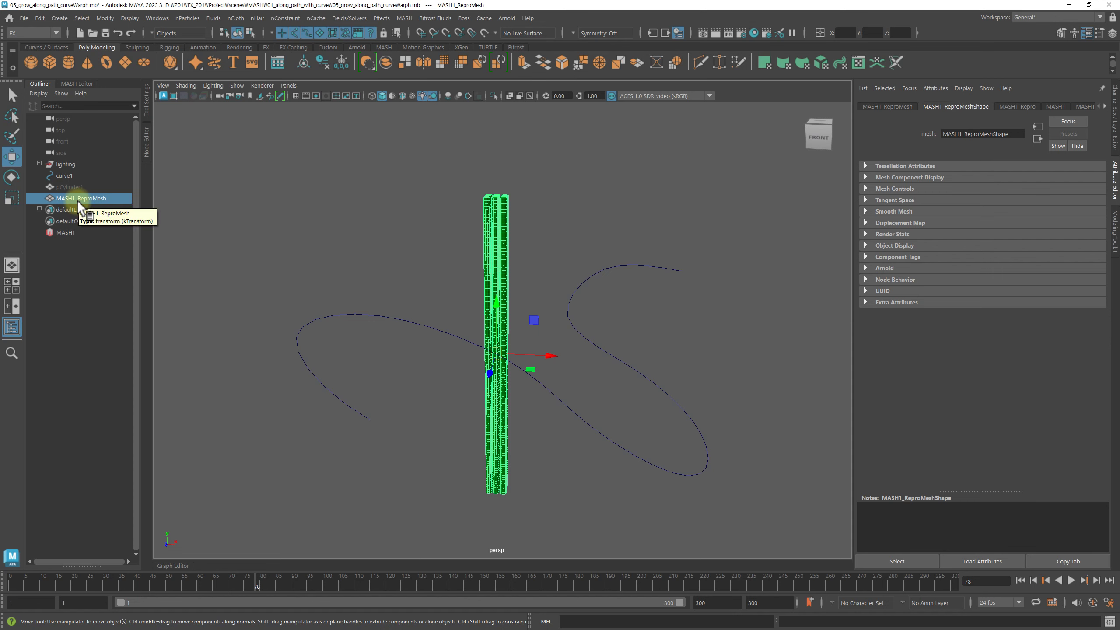
pyautogui.keyDown('shift'); pyautogui.click(595, 422); pyautogui.keyUp('shift')
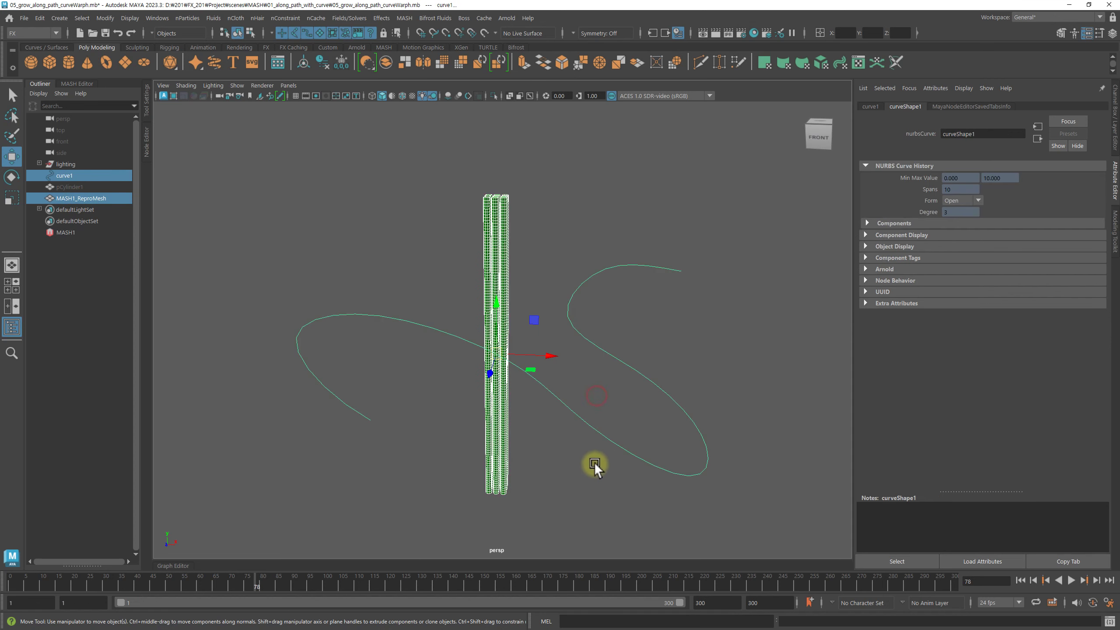
pyautogui.moveTo(646, 354)
pyautogui.keyDown('alt'); pyautogui.mouseDown()
pyautogui.moveTo(651, 305)
pyautogui.moveTo(635, 291)
pyautogui.mouseUp(); pyautogui.keyUp('alt')
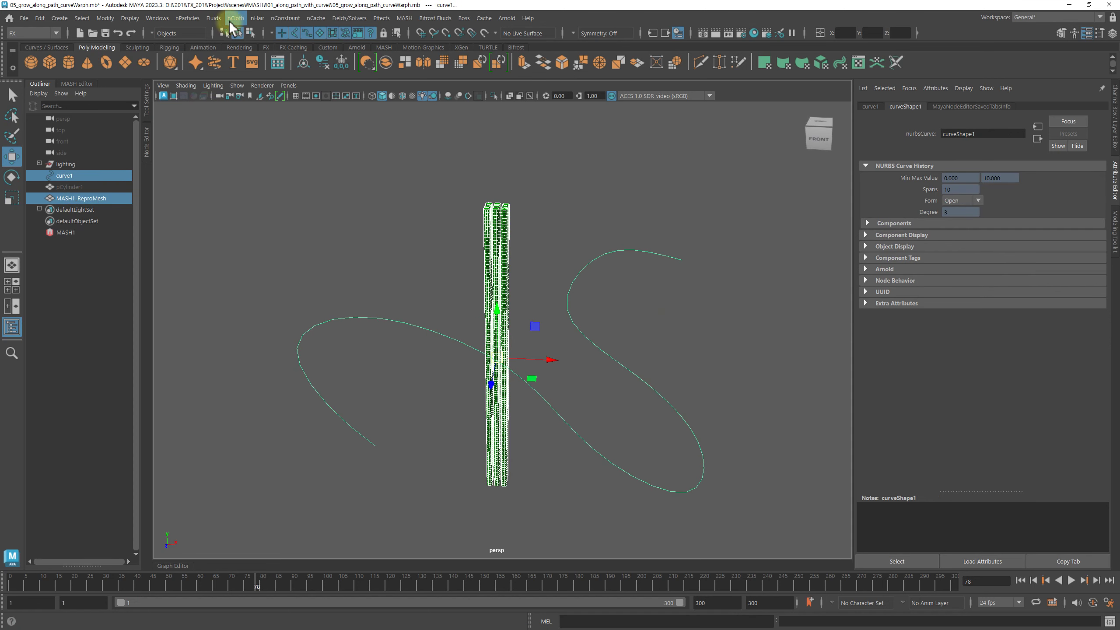
pyautogui.click(132, 18)
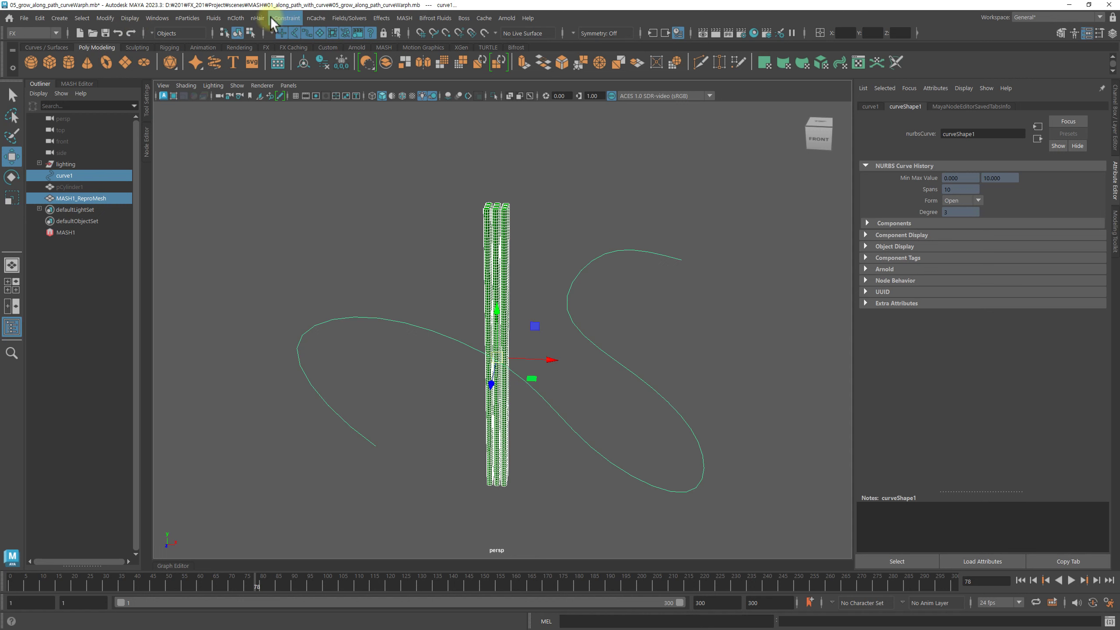
# Switch to the Rigging menu set and Curve Warp the tube bundle along curve1.
pyautogui.click(27, 33)
pyautogui.click(18, 57)
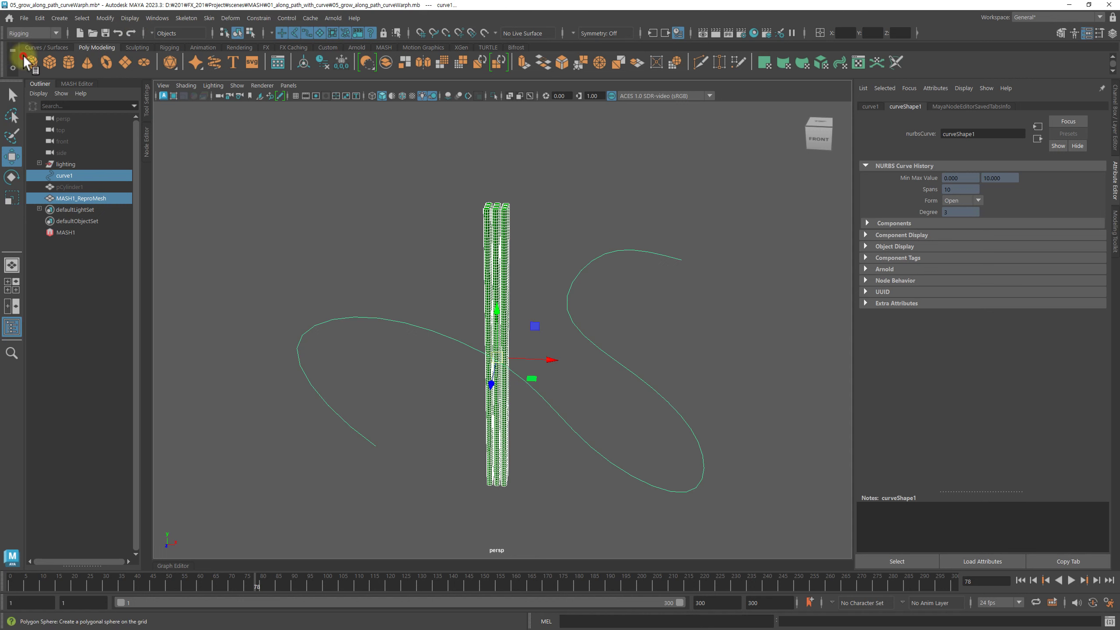
pyautogui.click(230, 18)
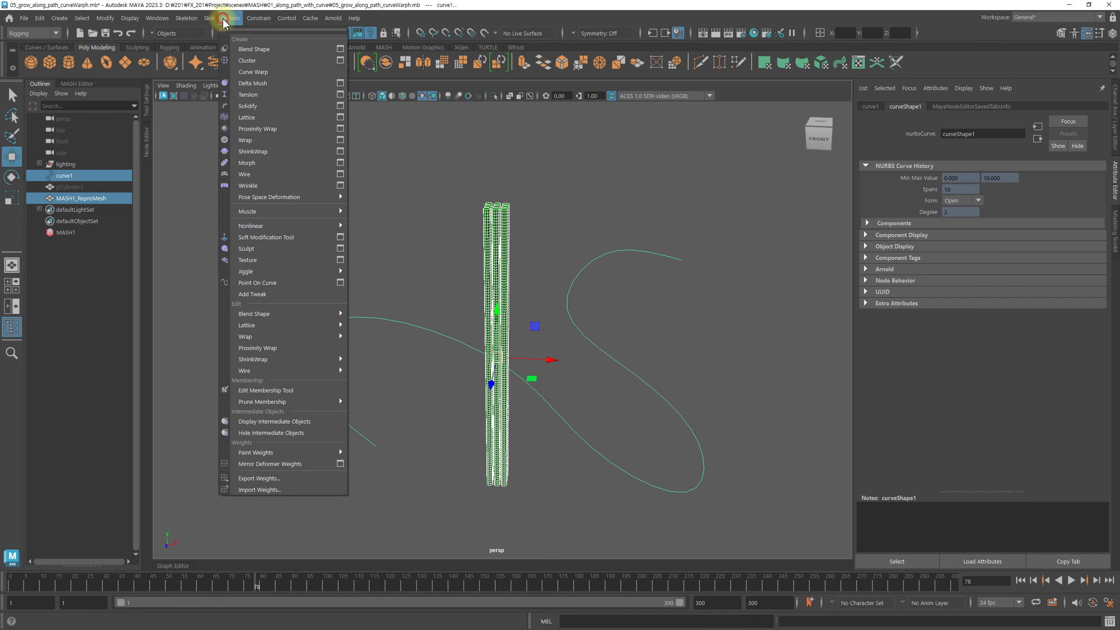
pyautogui.click(268, 73)
pyautogui.moveTo(514, 363)
pyautogui.keyDown('alt'); pyautogui.mouseDown()
pyautogui.moveTo(464, 349)
pyautogui.moveTo(495, 348)
pyautogui.moveTo(443, 366)
pyautogui.moveTo(546, 370)
pyautogui.moveTo(579, 331)
pyautogui.moveTo(574, 302)
pyautogui.moveTo(674, 310)
pyautogui.mouseUp(); pyautogui.keyUp('alt')
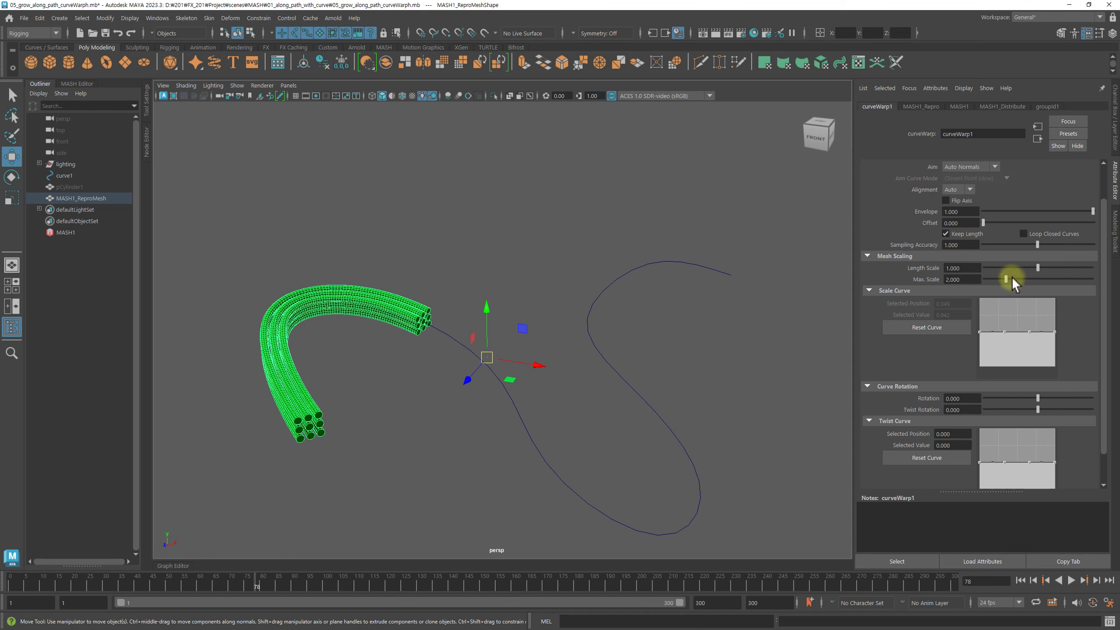
# Raise curveWarp1 Length Scale to 2.000 to stretch the tubes along the curve.
pyautogui.moveTo(1040, 266)
pyautogui.mouseDown()
pyautogui.moveTo(1092, 274)
pyautogui.moveTo(998, 278)
pyautogui.moveTo(1100, 281)
pyautogui.mouseUp()
pyautogui.moveTo(624, 271)
pyautogui.keyDown('alt'); pyautogui.mouseDown()
pyautogui.moveTo(605, 249)
pyautogui.moveTo(617, 255)
pyautogui.mouseUp(); pyautogui.keyUp('alt')
pyautogui.click(465, 214)
pyautogui.click(470, 306)
pyautogui.moveTo(470, 306)
pyautogui.keyDown('alt'); pyautogui.mouseDown()
pyautogui.moveTo(577, 252)
pyautogui.moveTo(567, 244)
pyautogui.mouseUp(); pyautogui.keyUp('alt')
pyautogui.moveTo(351, 213); pyautogui.dragTo(88, 247, button='middle')
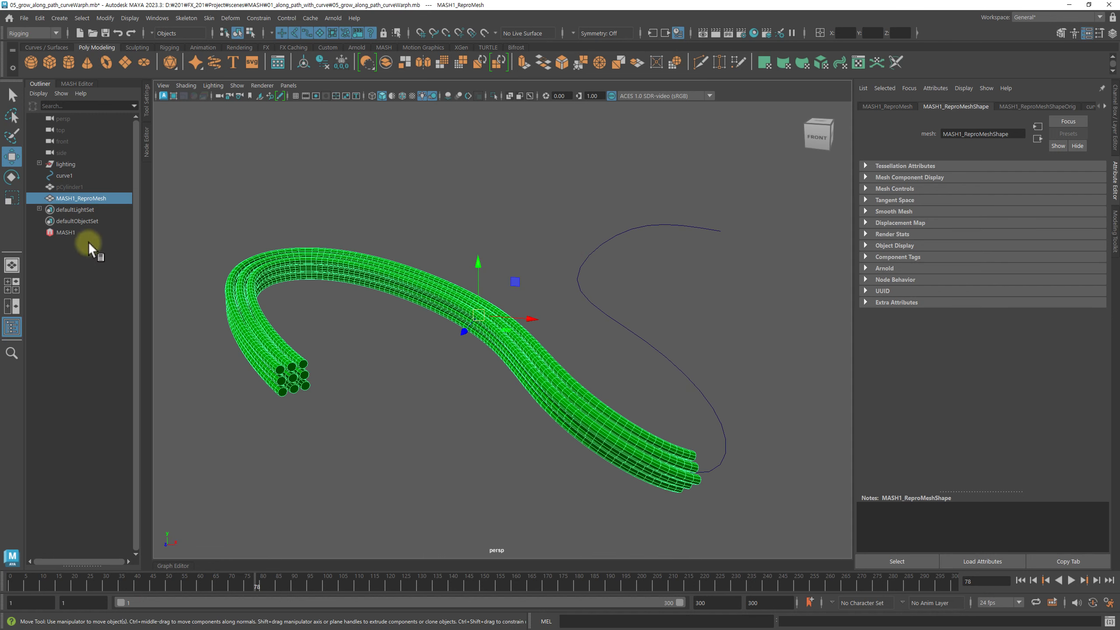
pyautogui.click(72, 231)
# Add a MASH1_Random node to jitter the warped tubes' positions.
pyautogui.click(872, 107)
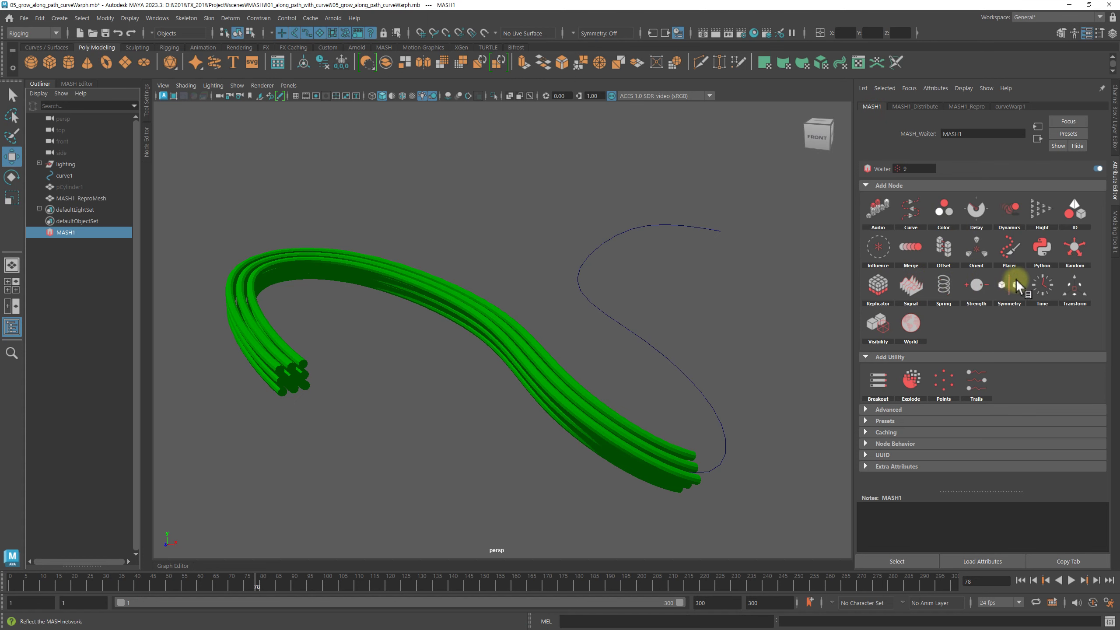
pyautogui.click(1068, 252)
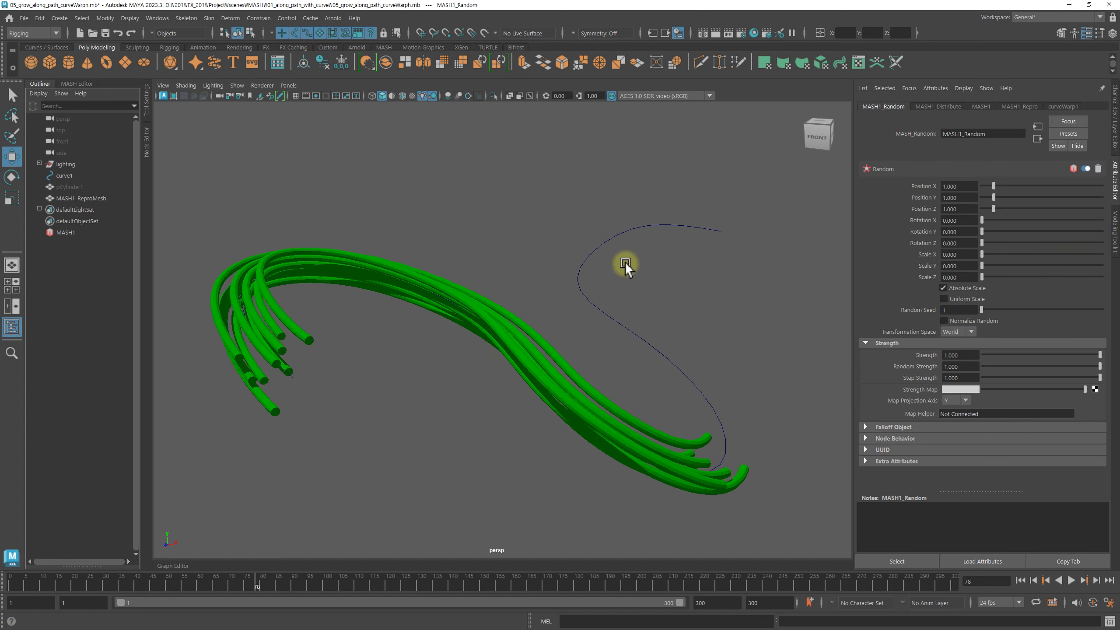
pyautogui.moveTo(625, 262)
pyautogui.keyDown('alt'); pyautogui.mouseDown()
pyautogui.moveTo(582, 251)
pyautogui.moveTo(598, 243)
pyautogui.moveTo(565, 242)
pyautogui.moveTo(579, 277)
pyautogui.moveTo(610, 257)
pyautogui.moveTo(640, 268)
pyautogui.moveTo(627, 260)
pyautogui.mouseUp(); pyautogui.keyUp('alt')
pyautogui.moveTo(659, 260)
pyautogui.keyDown('alt'); pyautogui.mouseDown()
pyautogui.moveTo(640, 280)
pyautogui.moveTo(658, 266)
pyautogui.mouseUp(); pyautogui.keyUp('alt')
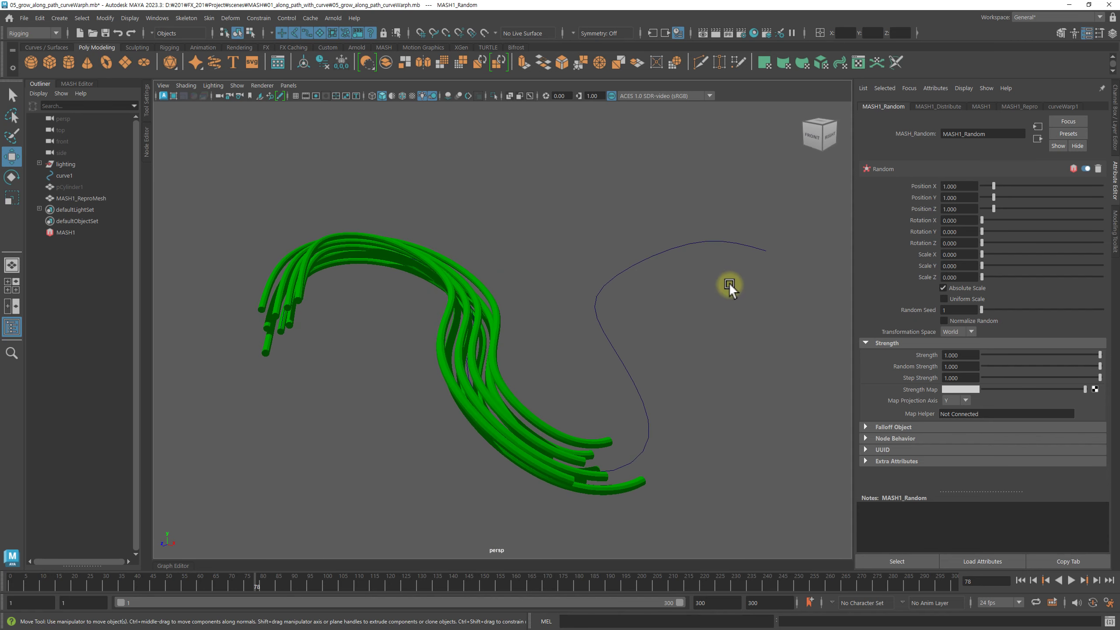
pyautogui.keyDown('alt'); pyautogui.moveTo(728, 282); pyautogui.dragTo(688, 292); pyautogui.keyUp('alt')
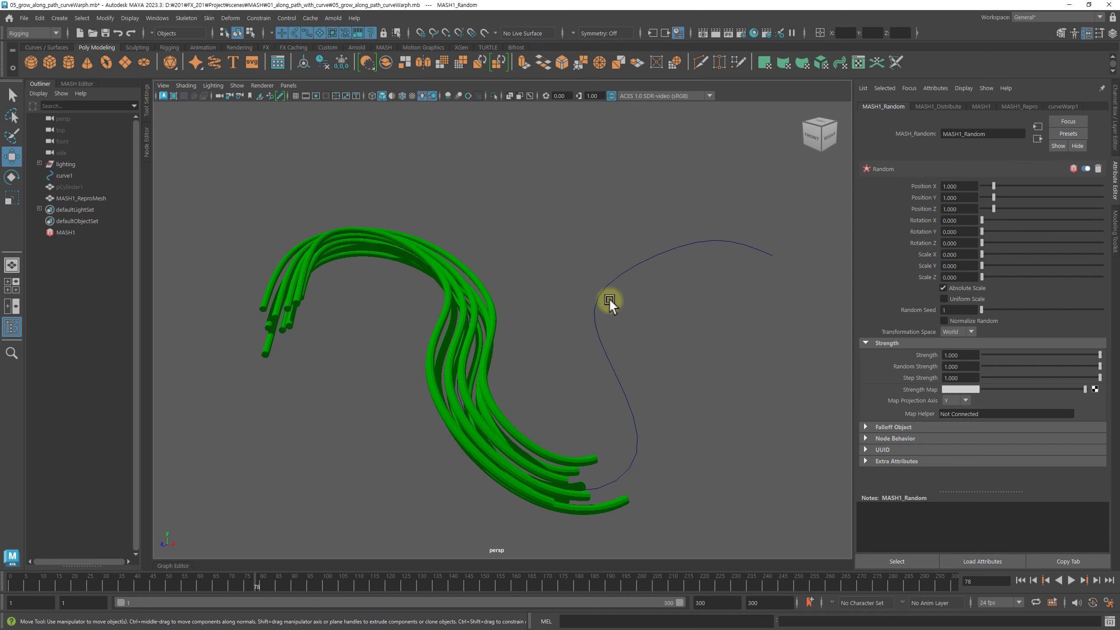
# Turn on Uniform Scale in MASH1_Random with a scale variation of 0.220.
pyautogui.scroll(1, 602, 298)
pyautogui.scroll(1, 589, 292)
pyautogui.scroll(1, 606, 290)
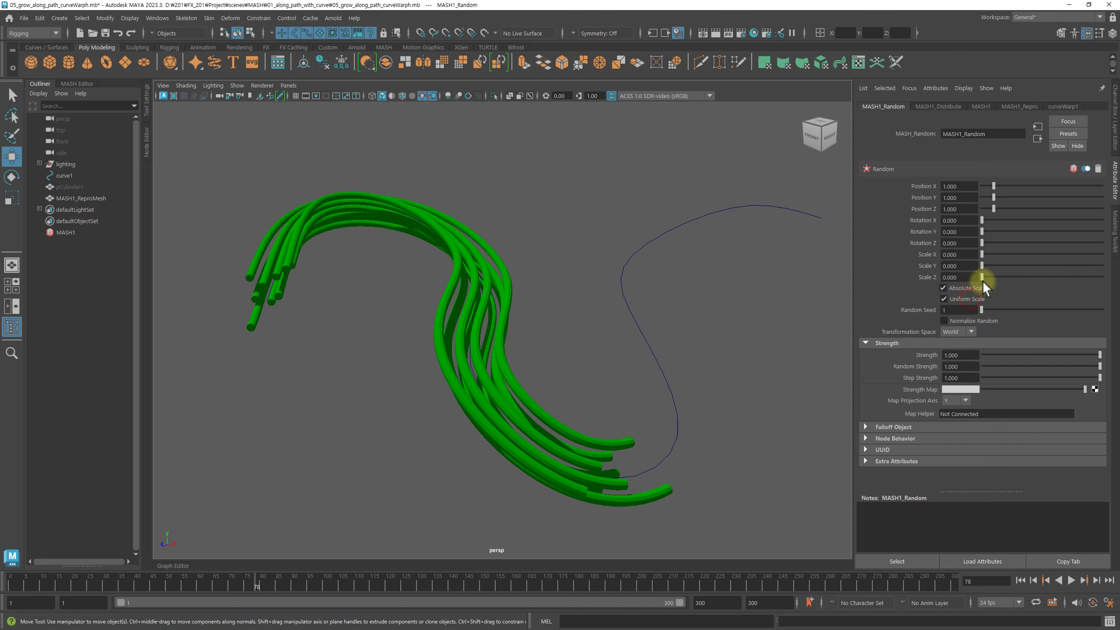
pyautogui.moveTo(982, 254); pyautogui.dragTo(985, 255)
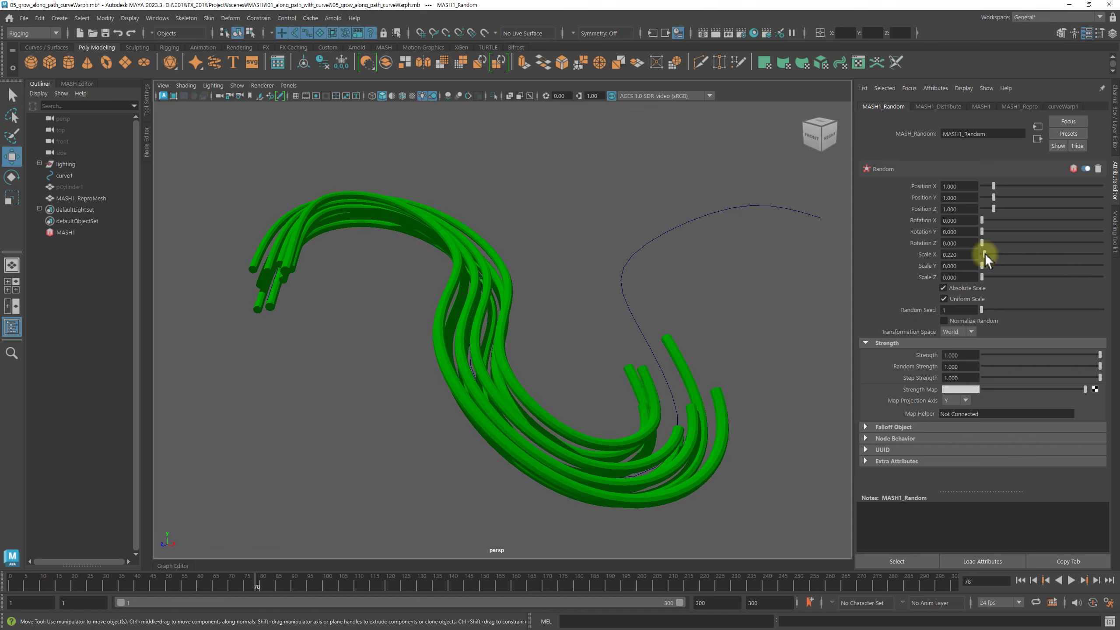
pyautogui.moveTo(613, 278)
pyautogui.keyDown('alt'); pyautogui.mouseDown()
pyautogui.moveTo(645, 255)
pyautogui.moveTo(619, 287)
pyautogui.moveTo(651, 279)
pyautogui.mouseUp(); pyautogui.keyUp('alt')
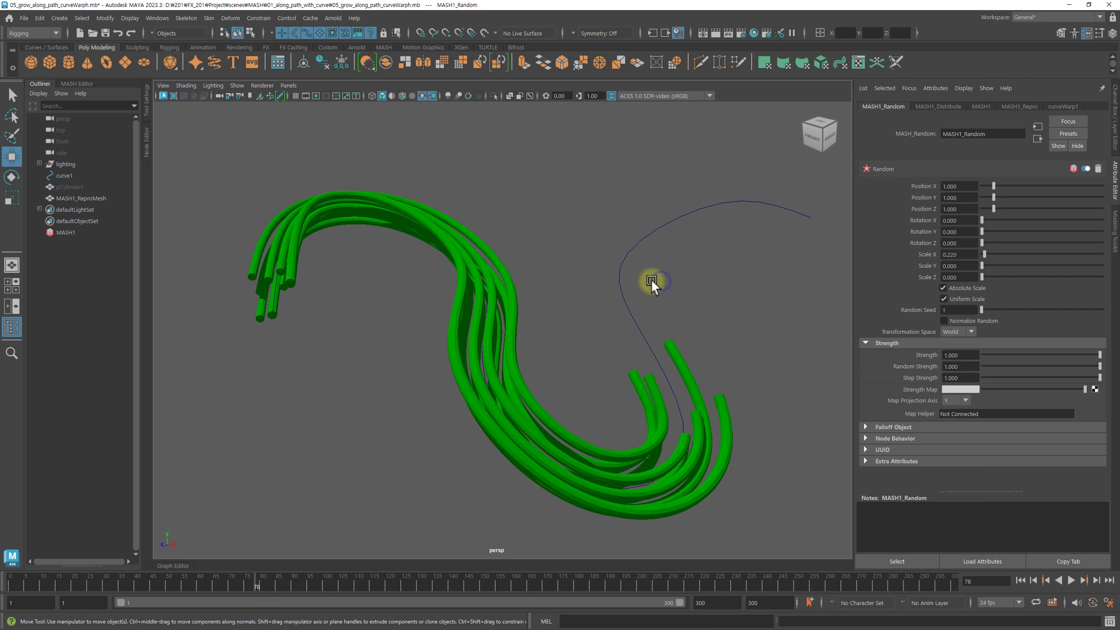
pyautogui.keyDown('alt'); pyautogui.moveTo(796, 295); pyautogui.dragTo(719, 304, button='right'); pyautogui.keyUp('alt')
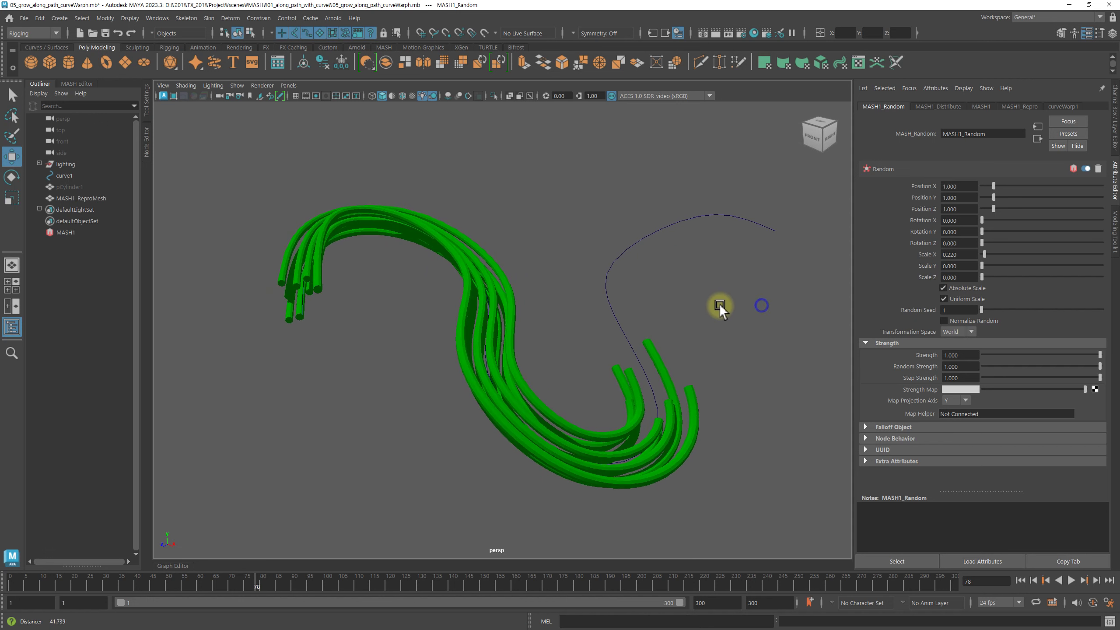
pyautogui.moveTo(338, 329)
pyautogui.keyDown('alt'); pyautogui.mouseDown()
pyautogui.moveTo(570, 300)
pyautogui.moveTo(533, 293)
pyautogui.moveTo(507, 295)
pyautogui.moveTo(575, 308)
pyautogui.mouseUp(); pyautogui.keyUp('alt')
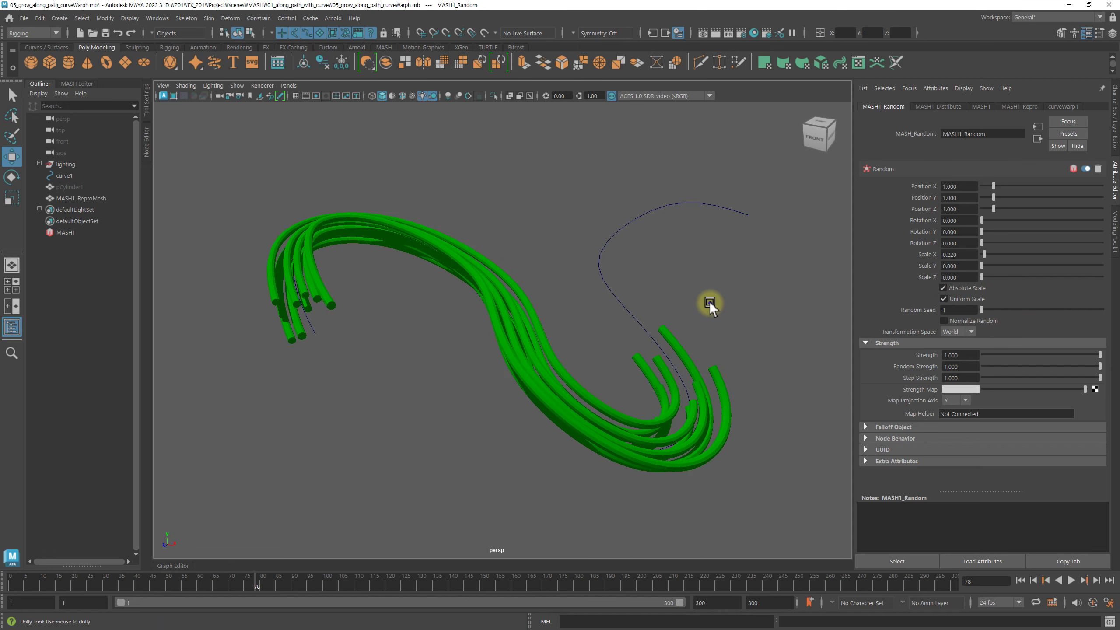
pyautogui.moveTo(708, 301)
pyautogui.keyDown('alt'); pyautogui.mouseDown()
pyautogui.moveTo(628, 294)
pyautogui.moveTo(637, 293)
pyautogui.mouseUp(); pyautogui.keyUp('alt')
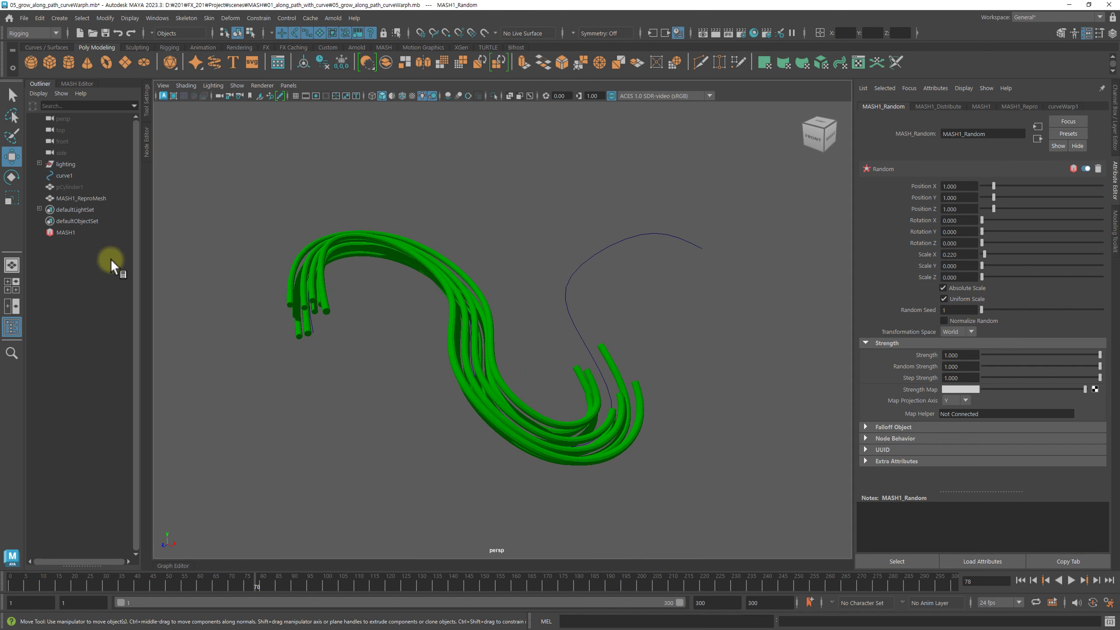
# Bring up curveWarp1 for the tube mesh and set its Length Scale to 4.
pyautogui.click(66, 232)
pyautogui.click(347, 270)
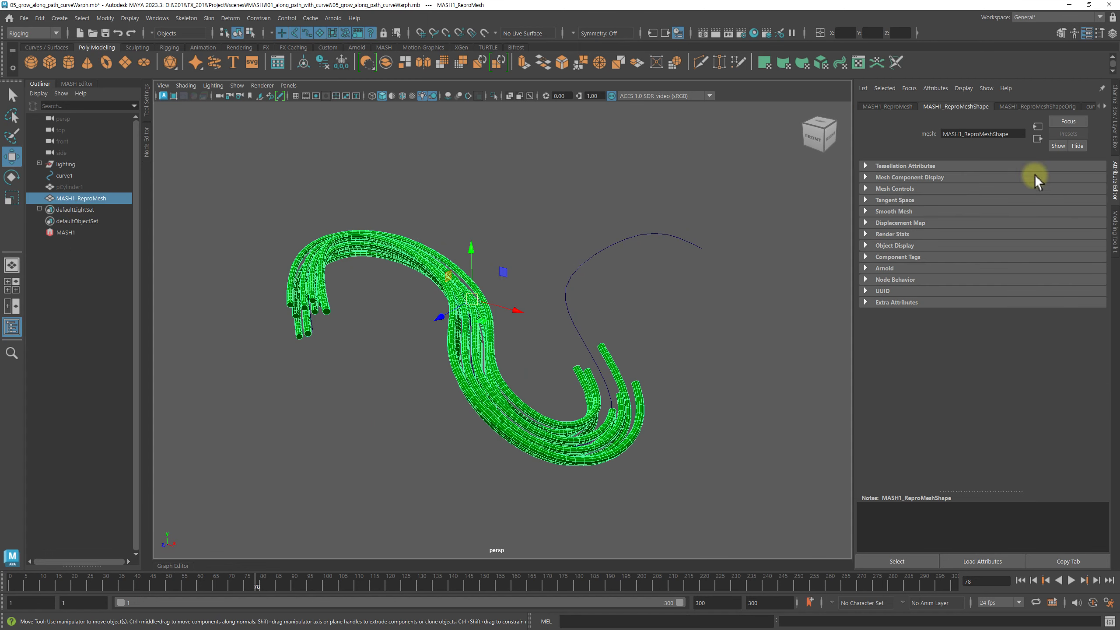
pyautogui.click(1103, 106)
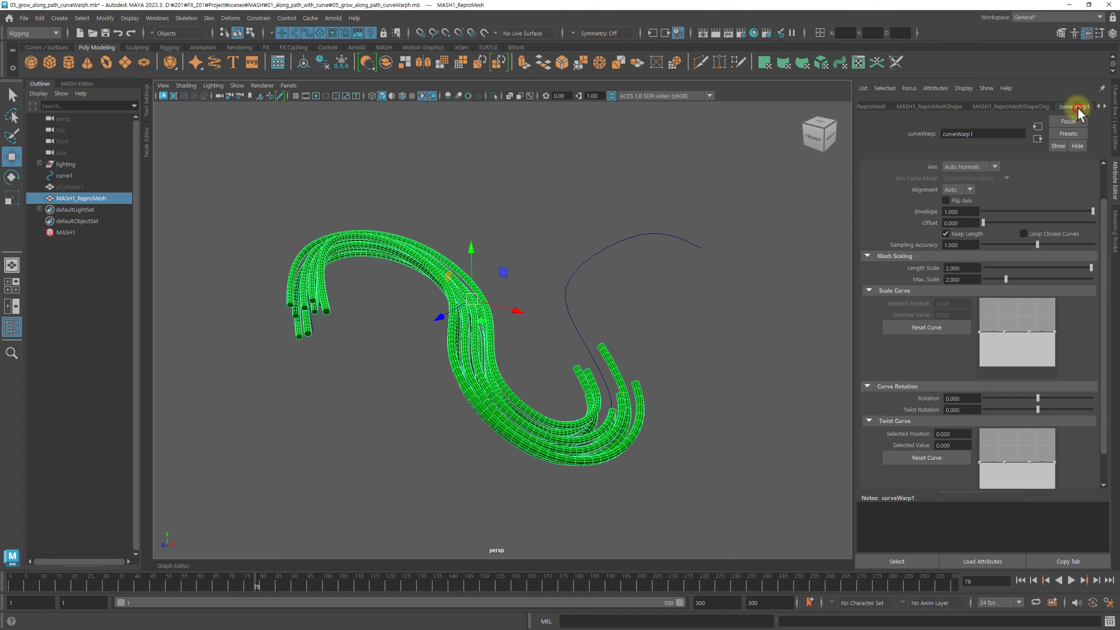
pyautogui.keyDown('alt'); pyautogui.moveTo(622, 331); pyautogui.dragTo(660, 330); pyautogui.keyUp('alt')
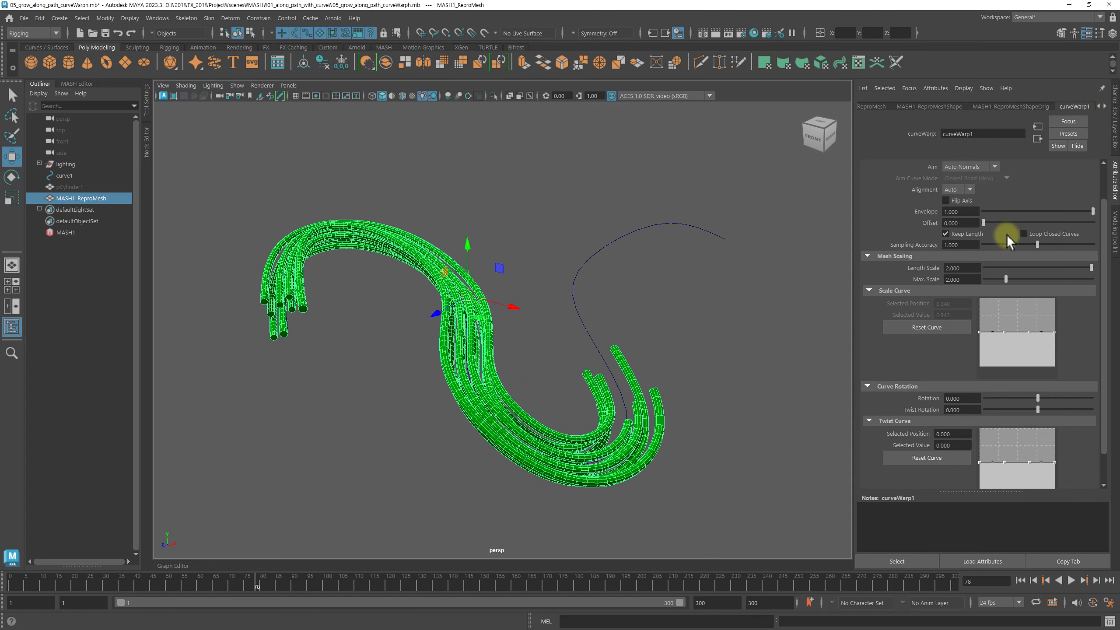
pyautogui.click(964, 268)
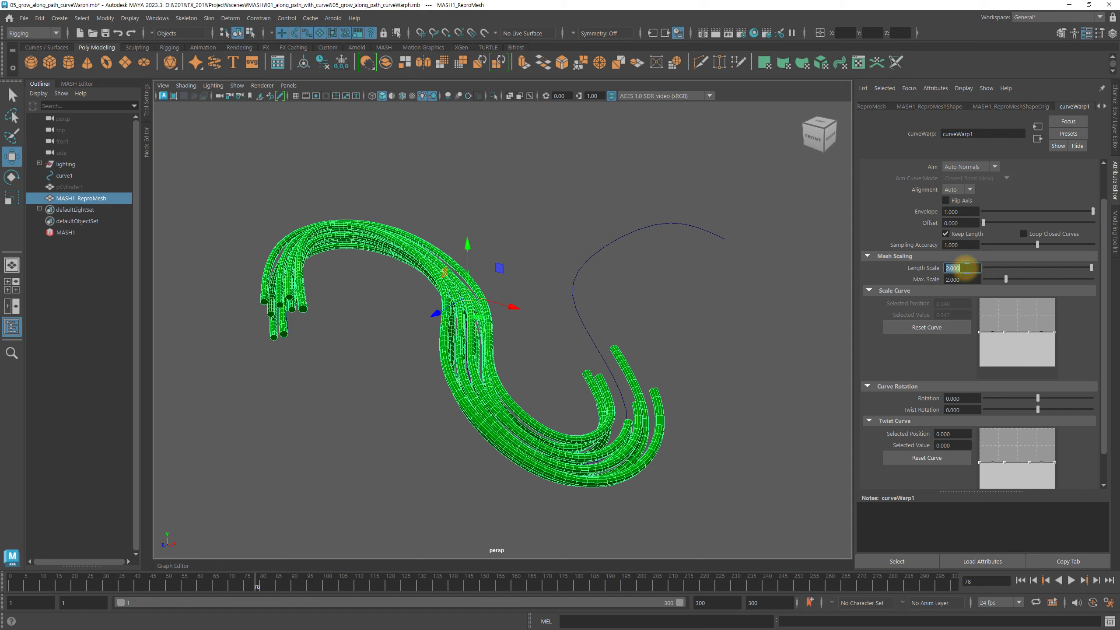
pyautogui.write('4')
pyautogui.press('Return')
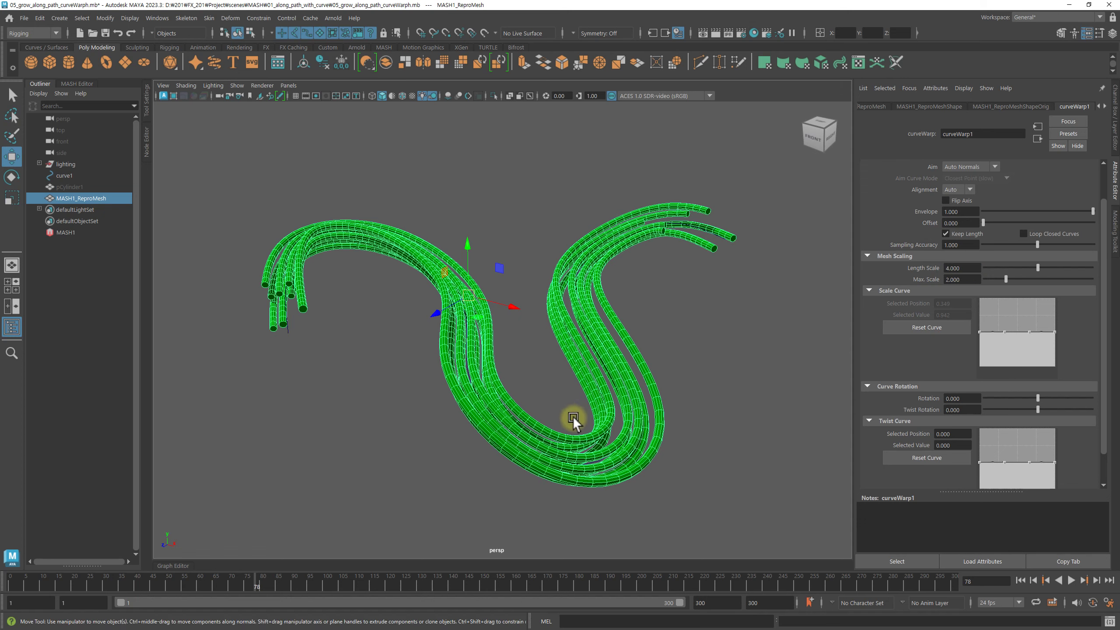
pyautogui.keyDown('alt'); pyautogui.moveTo(572, 417); pyautogui.dragTo(578, 446); pyautogui.keyUp('alt')
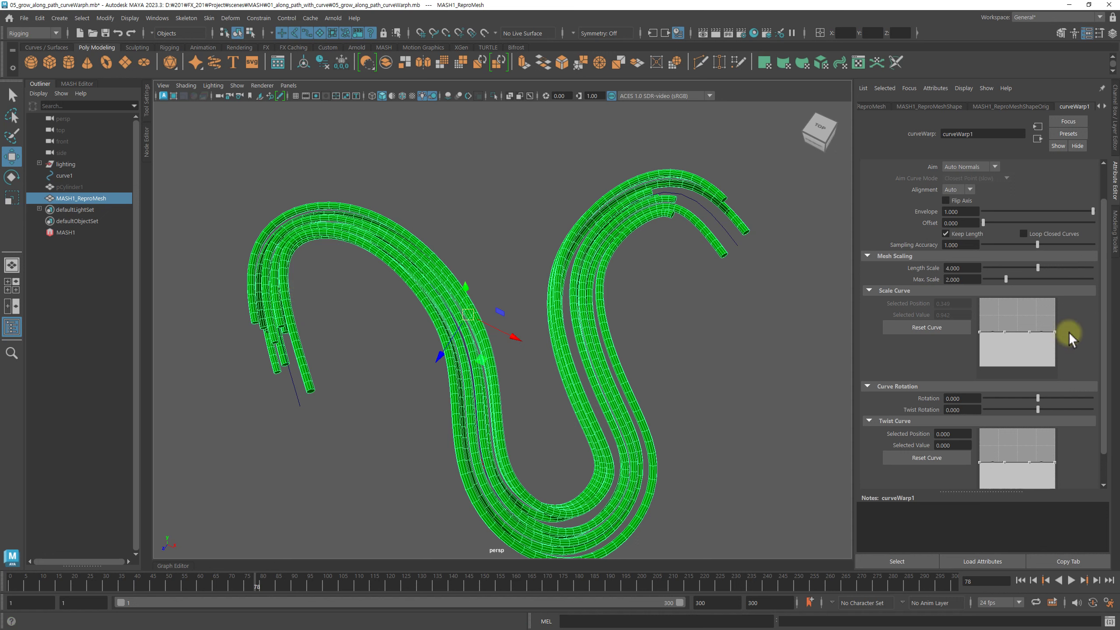
# Shape the Scale Curve to descend from 1 at the bases to 0, then reselect the tubes.
pyautogui.moveTo(1057, 334); pyautogui.dragTo(1056, 359)
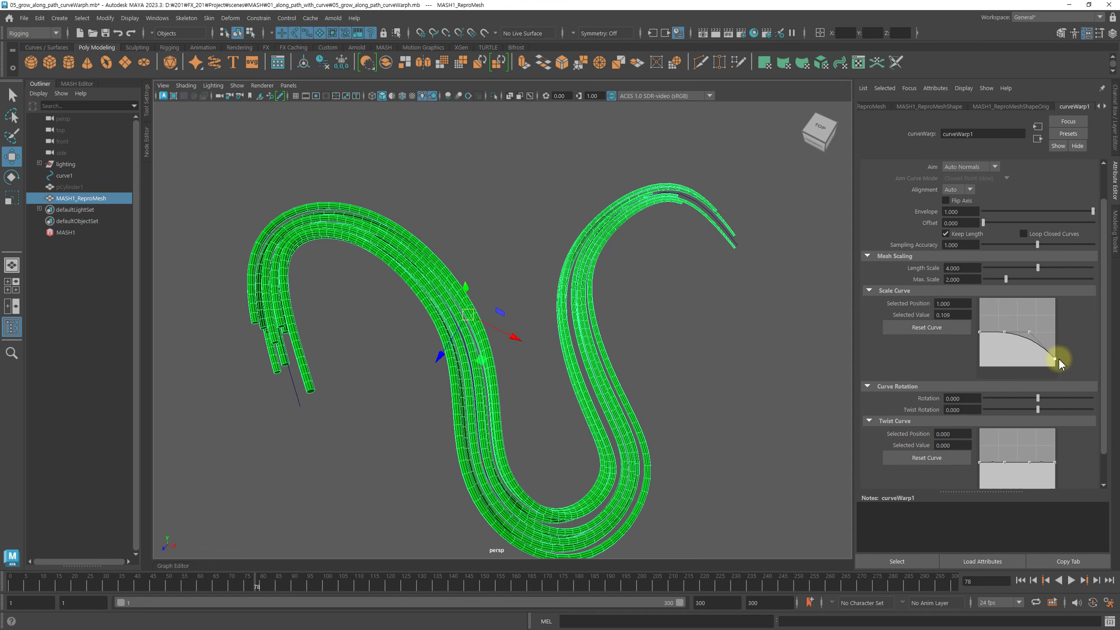
pyautogui.moveTo(979, 332); pyautogui.dragTo(978, 298)
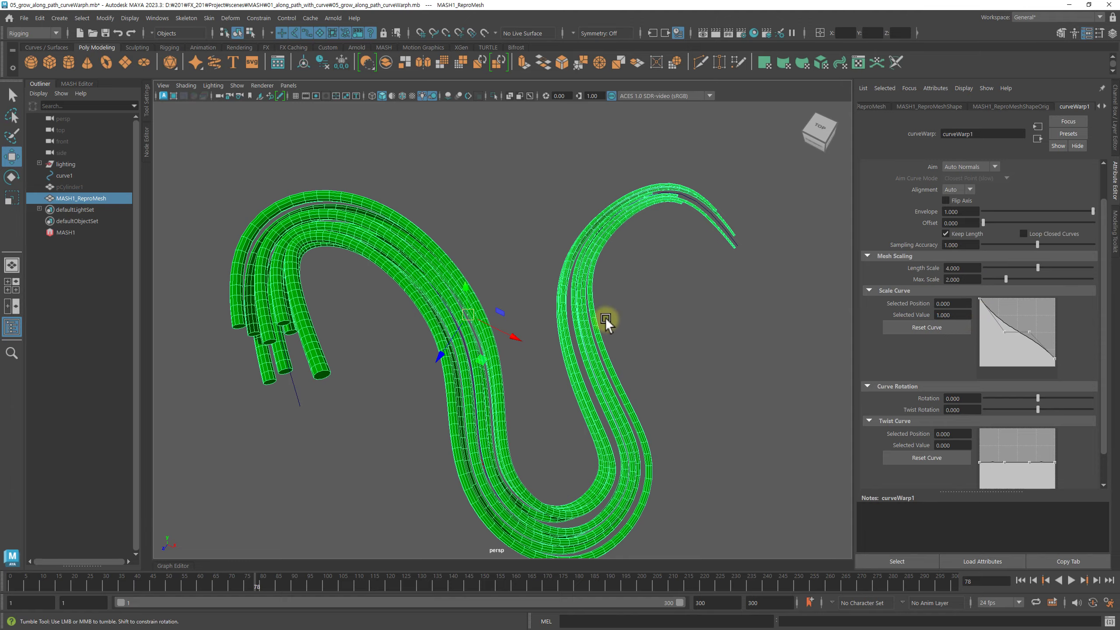
pyautogui.moveTo(608, 318)
pyautogui.keyDown('alt'); pyautogui.mouseDown()
pyautogui.moveTo(617, 293)
pyautogui.moveTo(603, 281)
pyautogui.moveTo(602, 296)
pyautogui.mouseUp(); pyautogui.keyUp('alt')
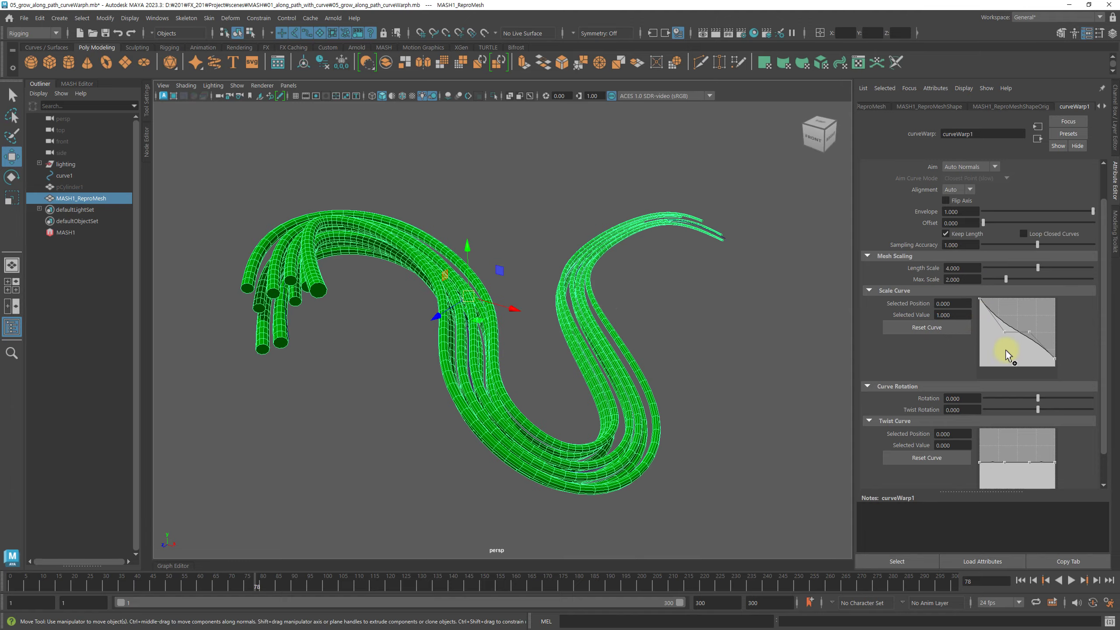
pyautogui.moveTo(1004, 331); pyautogui.dragTo(1004, 310)
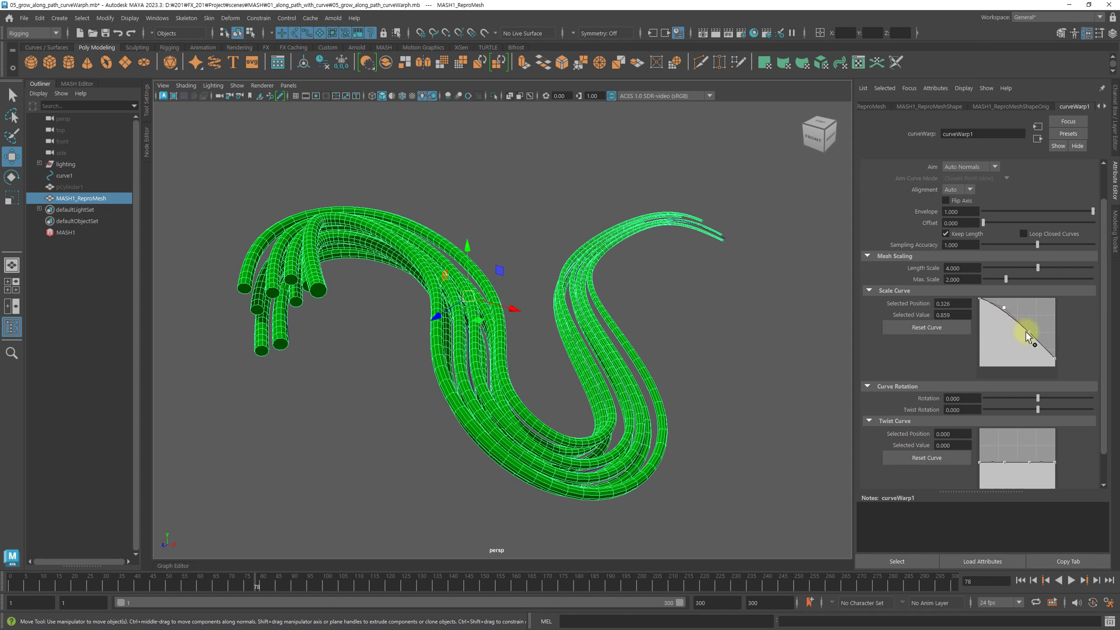
pyautogui.moveTo(1028, 330); pyautogui.dragTo(1035, 335)
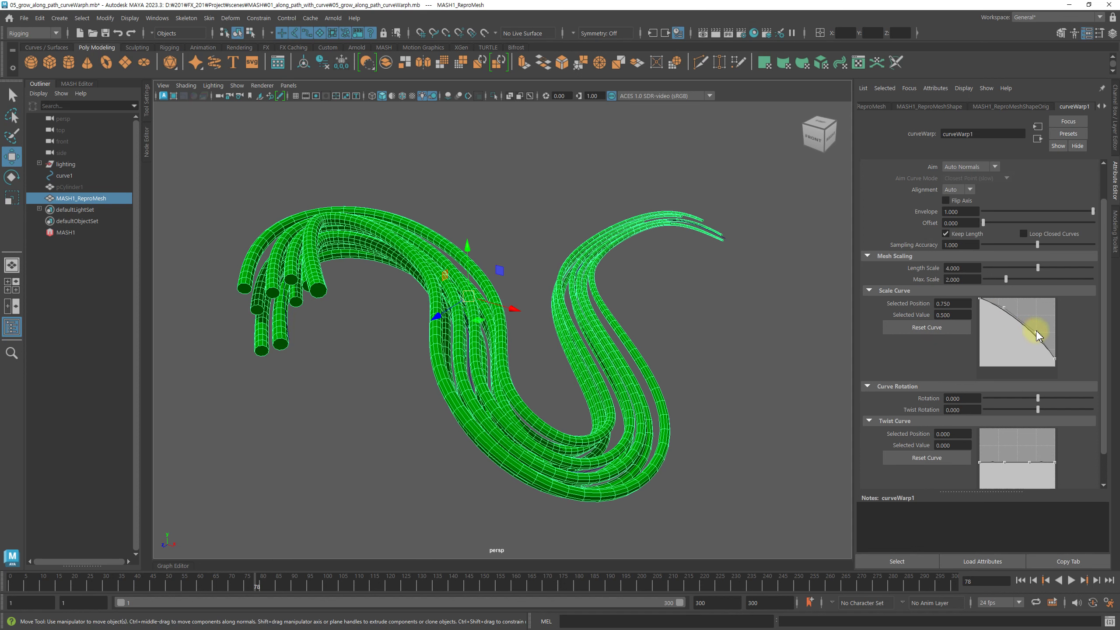
pyautogui.moveTo(1034, 337); pyautogui.dragTo(1033, 346)
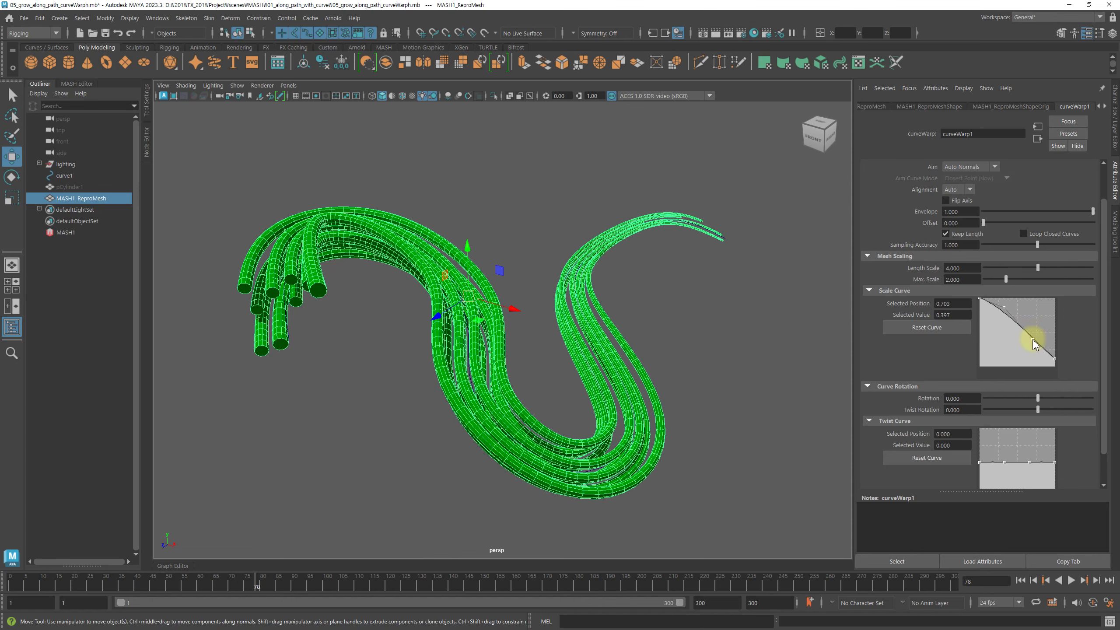
pyautogui.click(818, 341)
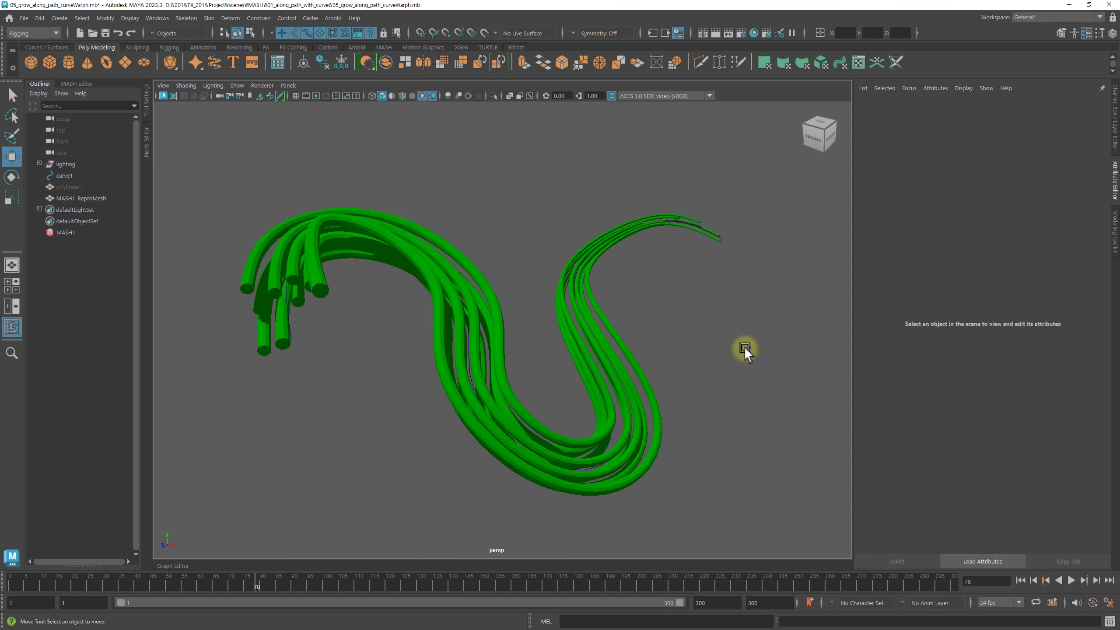
pyautogui.moveTo(744, 347)
pyautogui.keyDown('alt'); pyautogui.mouseDown()
pyautogui.moveTo(677, 379)
pyautogui.moveTo(682, 350)
pyautogui.mouseUp(); pyautogui.keyUp('alt')
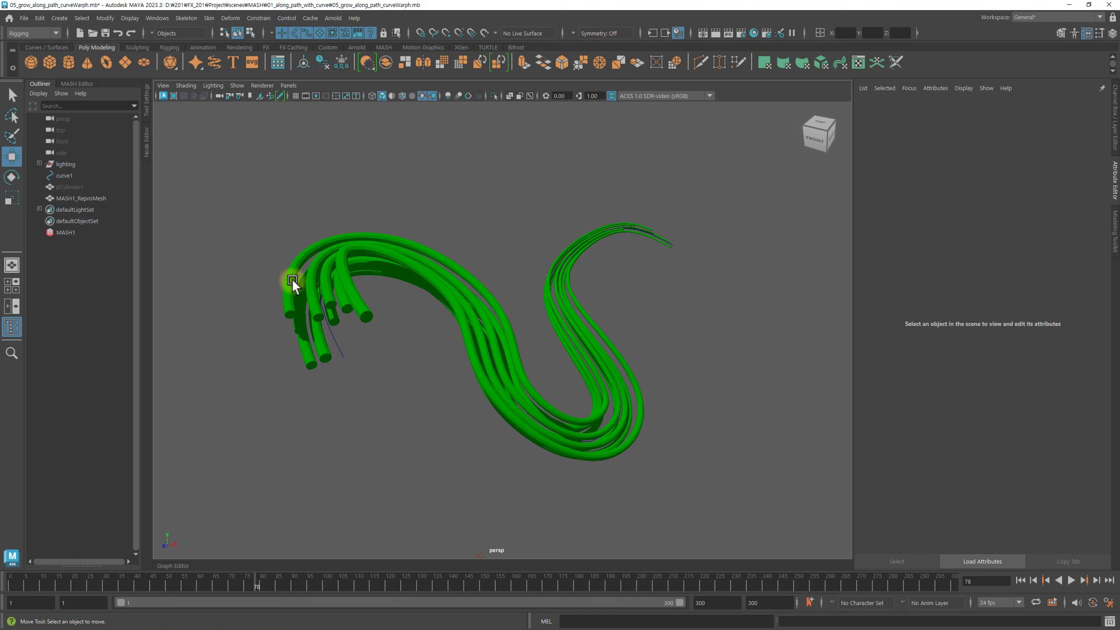
pyautogui.moveTo(292, 278)
pyautogui.keyDown('alt'); pyautogui.mouseDown()
pyautogui.moveTo(461, 278)
pyautogui.moveTo(380, 266)
pyautogui.mouseUp(); pyautogui.keyUp('alt')
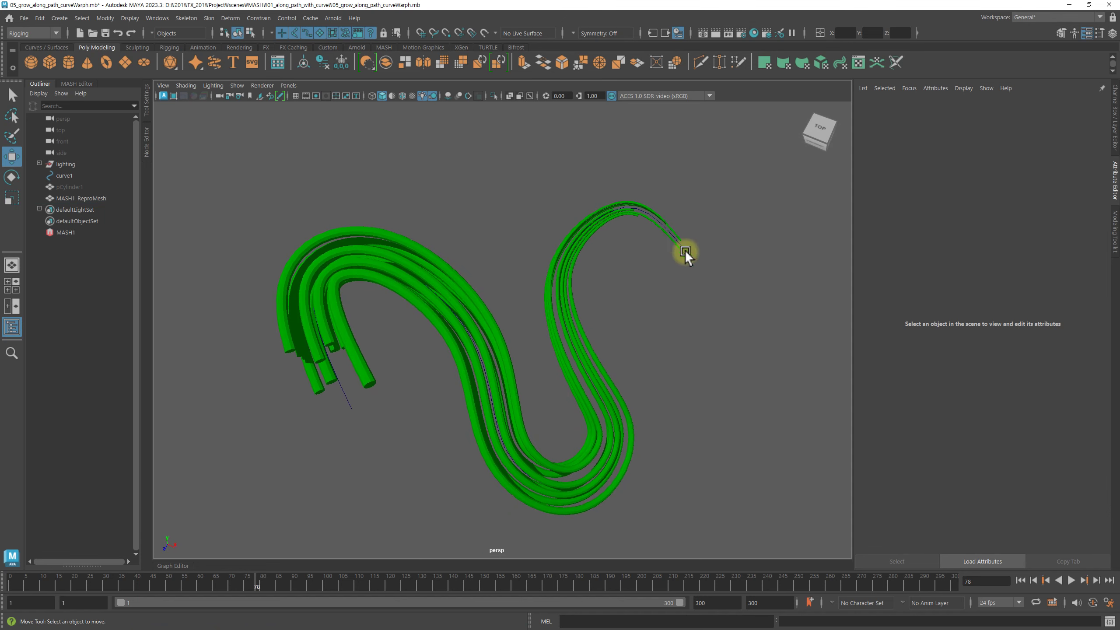
pyautogui.click(478, 343)
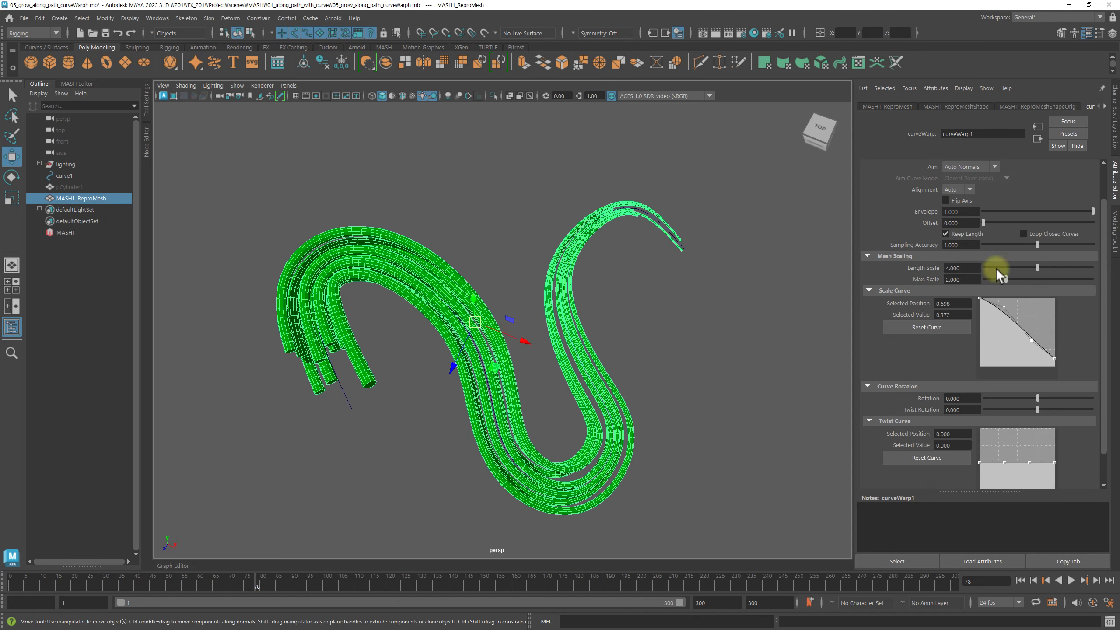
# Reduce Length Scale to shrink the tubes back along the curve.
pyautogui.moveTo(1039, 265)
pyautogui.mouseDown()
pyautogui.moveTo(989, 264)
pyautogui.moveTo(1025, 263)
pyautogui.mouseUp()
pyautogui.moveTo(541, 358)
pyautogui.keyDown('alt'); pyautogui.mouseDown()
pyautogui.moveTo(512, 318)
pyautogui.moveTo(675, 333)
pyautogui.moveTo(673, 310)
pyautogui.moveTo(639, 351)
pyautogui.moveTo(608, 345)
pyautogui.moveTo(621, 348)
pyautogui.mouseUp(); pyautogui.keyUp('alt')
pyautogui.keyDown('alt'); pyautogui.moveTo(621, 349); pyautogui.dragTo(635, 322, button='middle'); pyautogui.keyUp('alt')
pyautogui.scroll(-1, 927, 368)
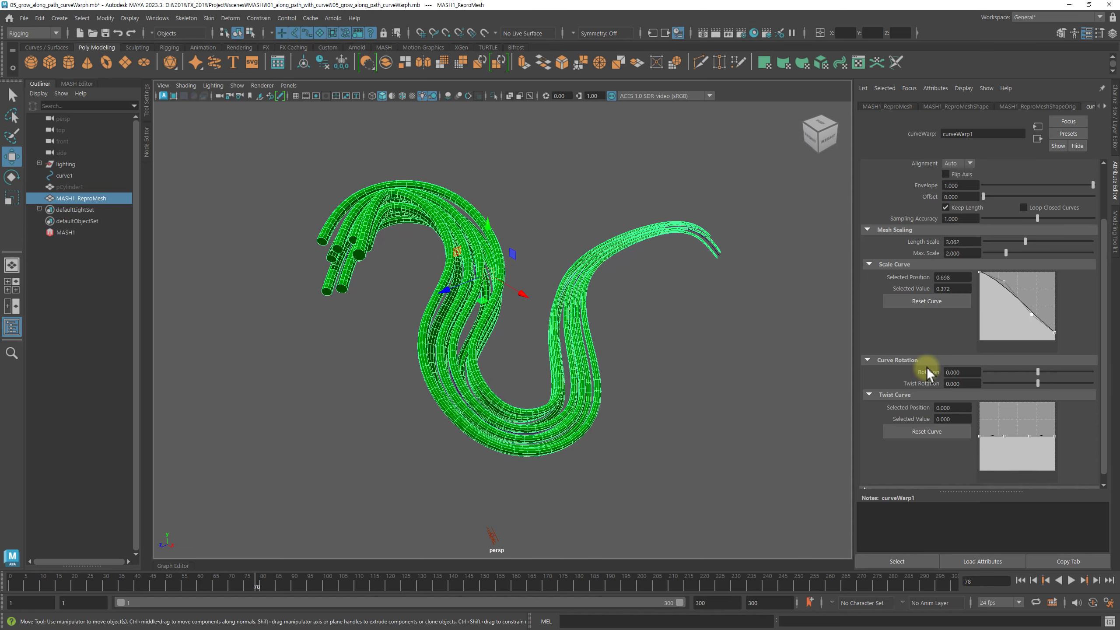
pyautogui.scroll(-1, 927, 367)
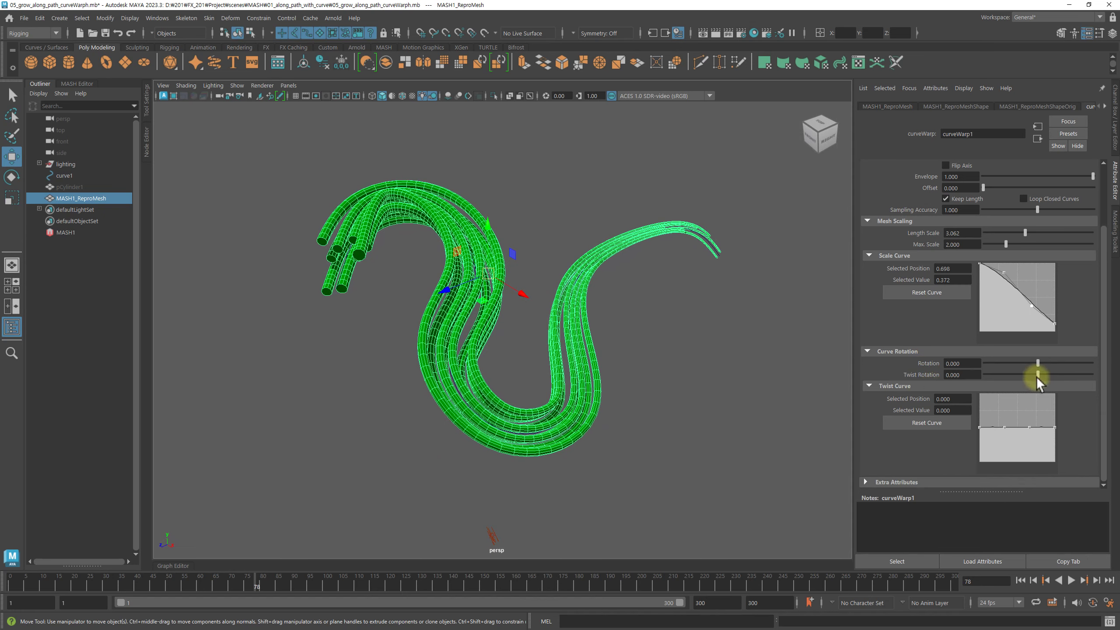
# Add twist and shape the Twist Curve to descend from bases to tips.
pyautogui.moveTo(1038, 378); pyautogui.dragTo(1072, 378)
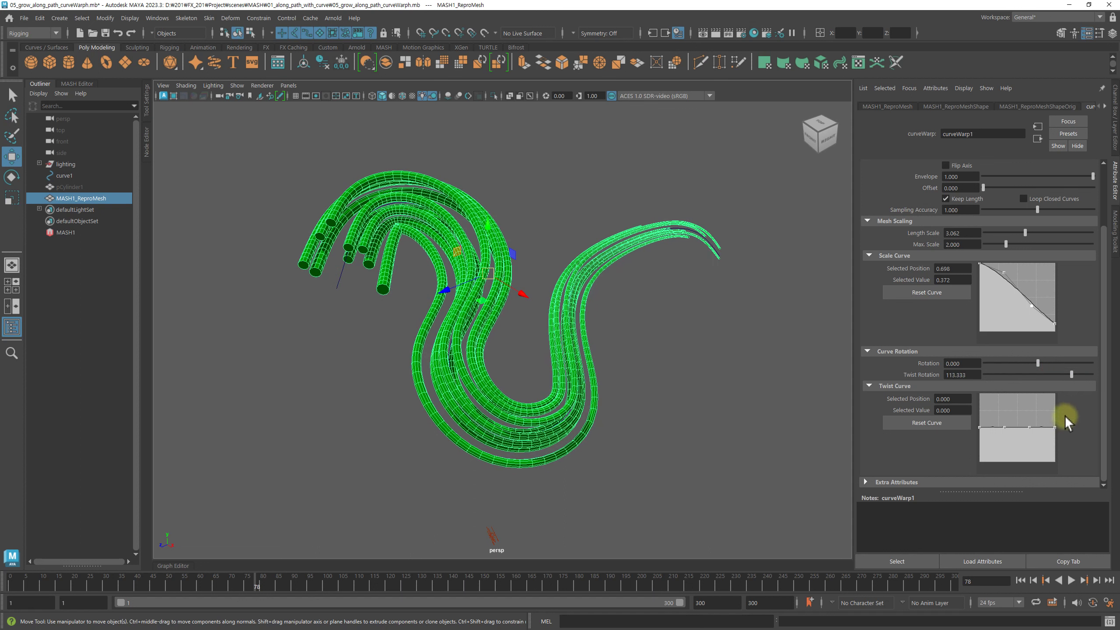
pyautogui.moveTo(1055, 427); pyautogui.dragTo(1058, 462)
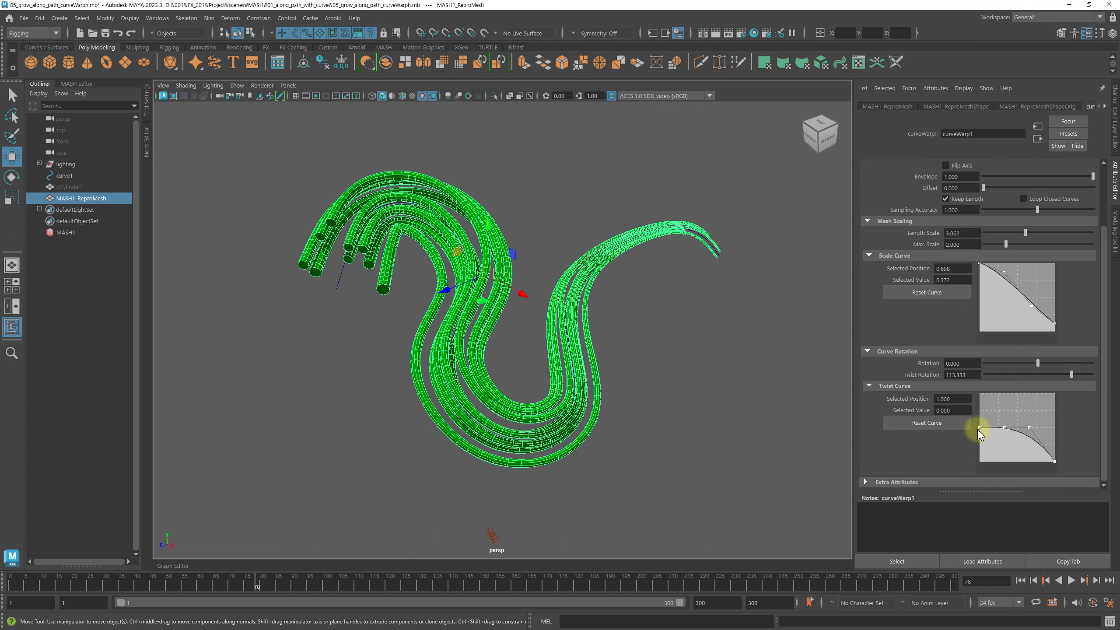
pyautogui.moveTo(977, 428); pyautogui.dragTo(975, 390)
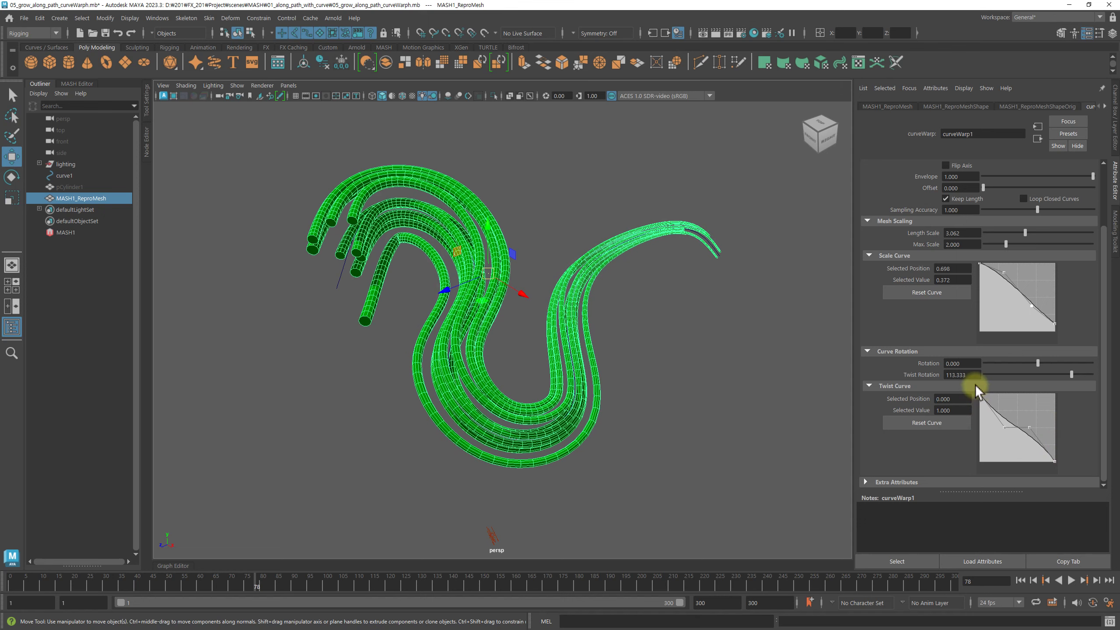
pyautogui.moveTo(1005, 427)
pyautogui.mouseDown()
pyautogui.moveTo(1007, 411)
pyautogui.moveTo(1035, 435)
pyautogui.mouseUp()
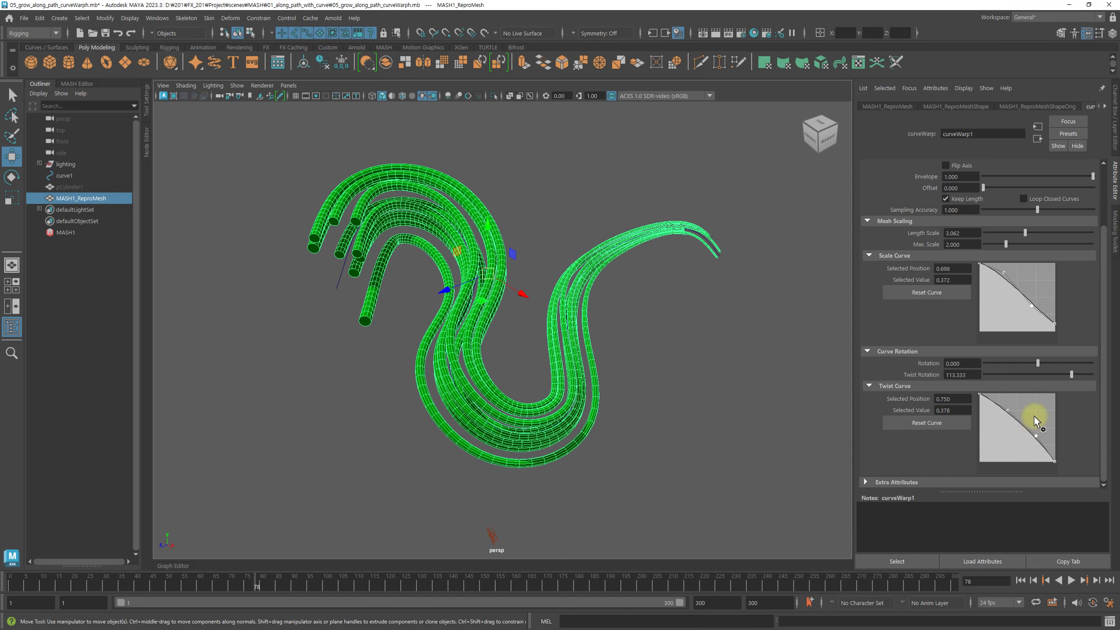
pyautogui.moveTo(1070, 374)
pyautogui.mouseDown()
pyautogui.moveTo(1036, 376)
pyautogui.moveTo(1093, 376)
pyautogui.mouseUp()
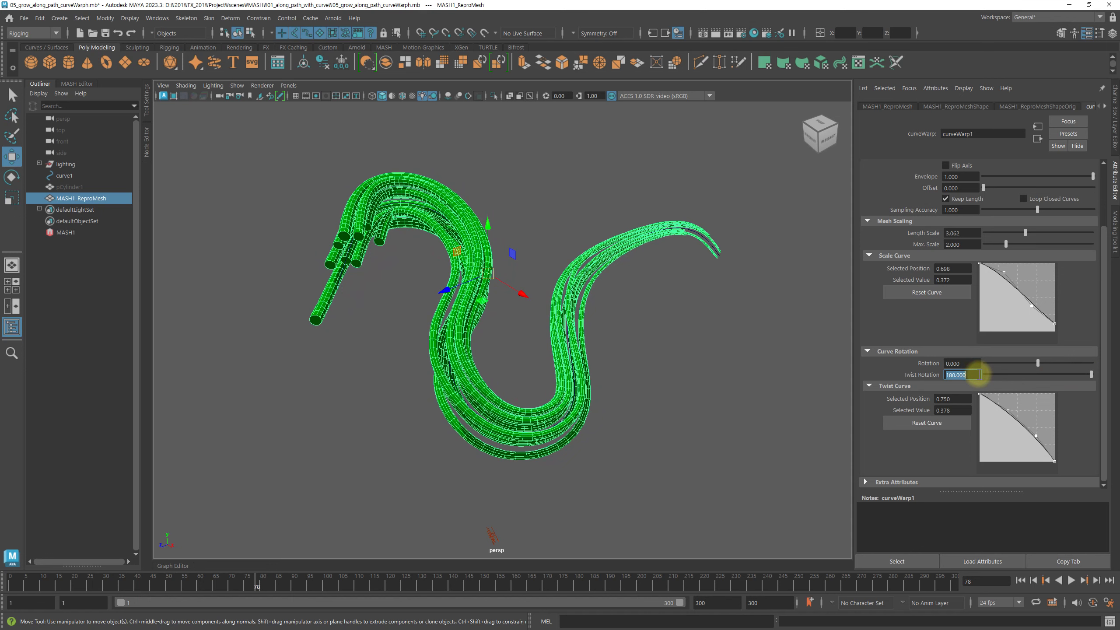
pyautogui.write('360.000')
# Raise Twist Rotation from 360 to 1200, then reselect the tube mesh.
pyautogui.press('Return')
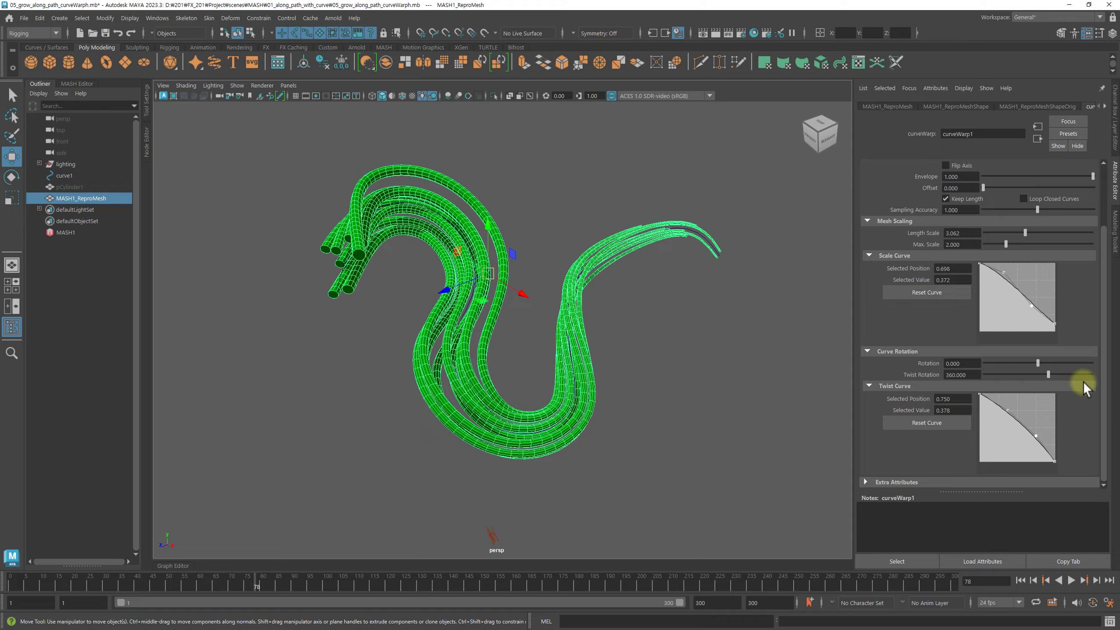
pyautogui.moveTo(1049, 375); pyautogui.dragTo(1088, 374)
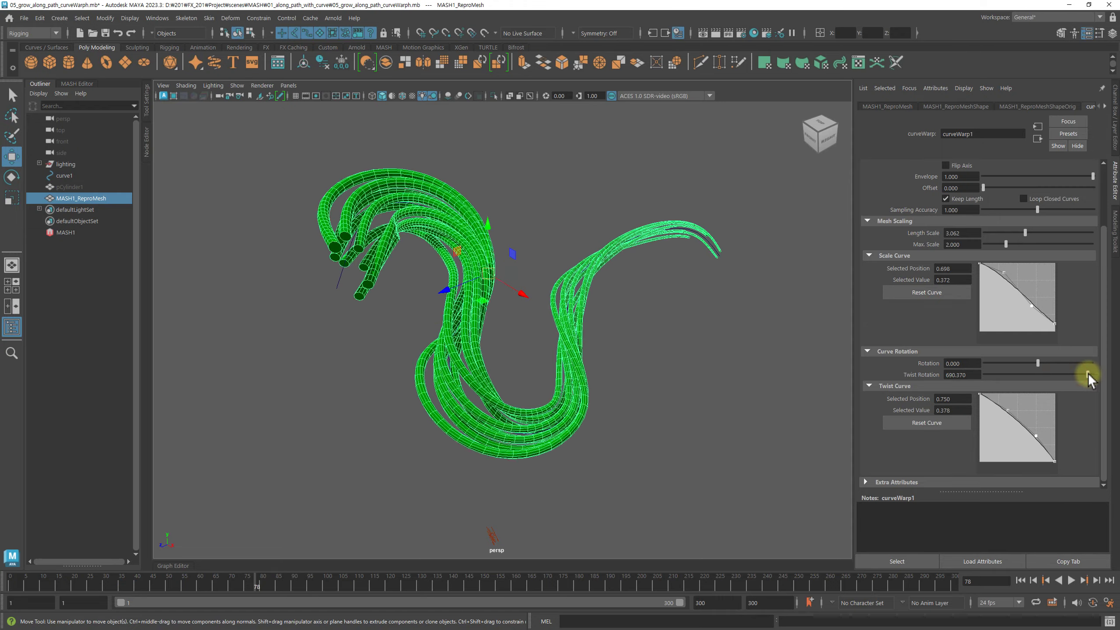
pyautogui.moveTo(694, 369)
pyautogui.keyDown('alt'); pyautogui.mouseDown()
pyautogui.moveTo(668, 342)
pyautogui.moveTo(628, 346)
pyautogui.moveTo(625, 380)
pyautogui.moveTo(718, 359)
pyautogui.moveTo(707, 368)
pyautogui.mouseUp(); pyautogui.keyUp('alt')
pyautogui.write('1200')
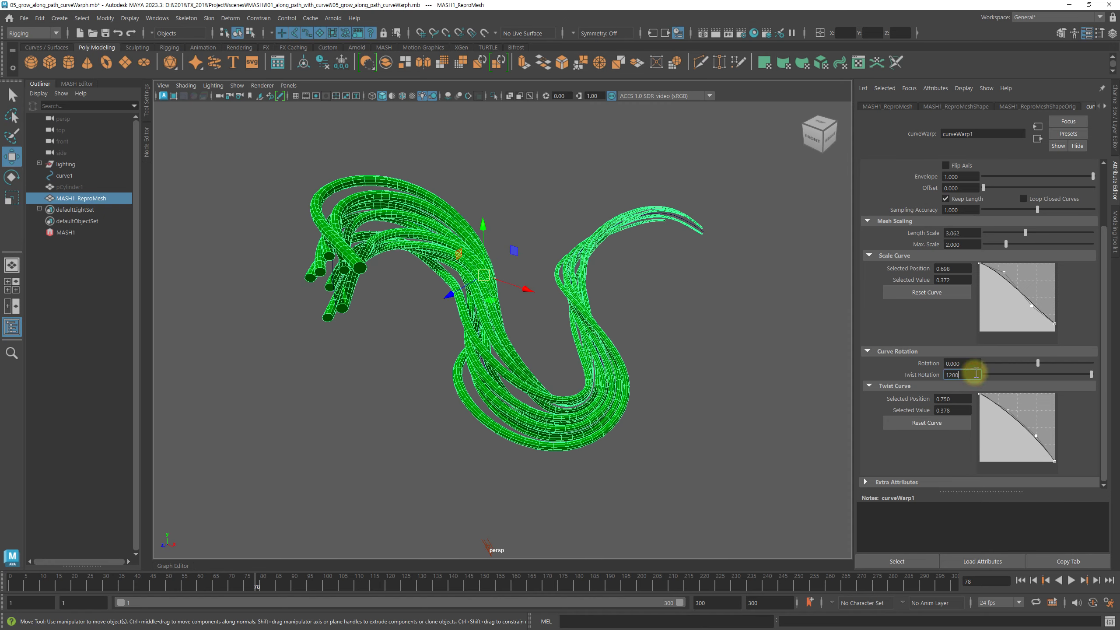
pyautogui.press('Return')
pyautogui.click(637, 403)
pyautogui.keyDown('alt'); pyautogui.moveTo(636, 403); pyautogui.dragTo(604, 394); pyautogui.keyUp('alt')
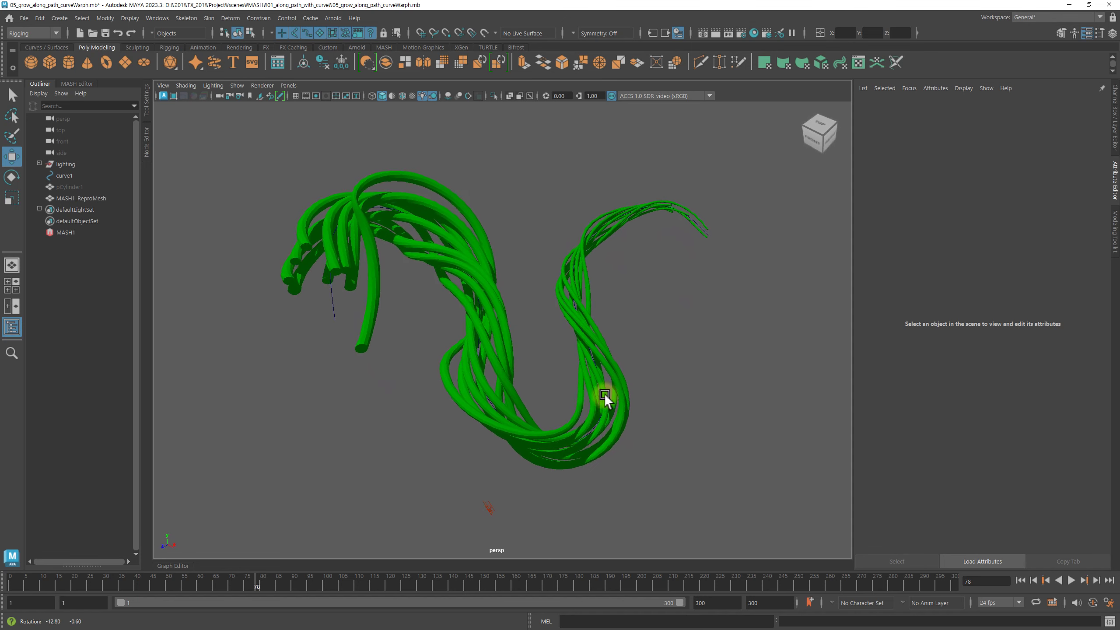
pyautogui.click(353, 235)
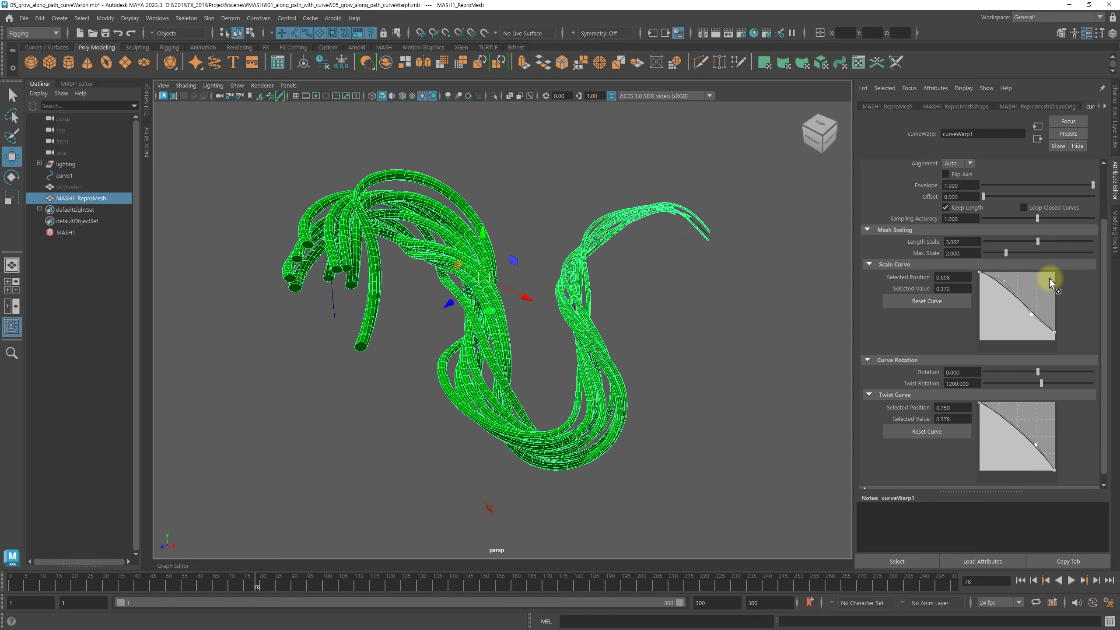
# Select curve1, scrub Length Scale to preview growth ending near 2.923, then select MASH1.
pyautogui.click(62, 175)
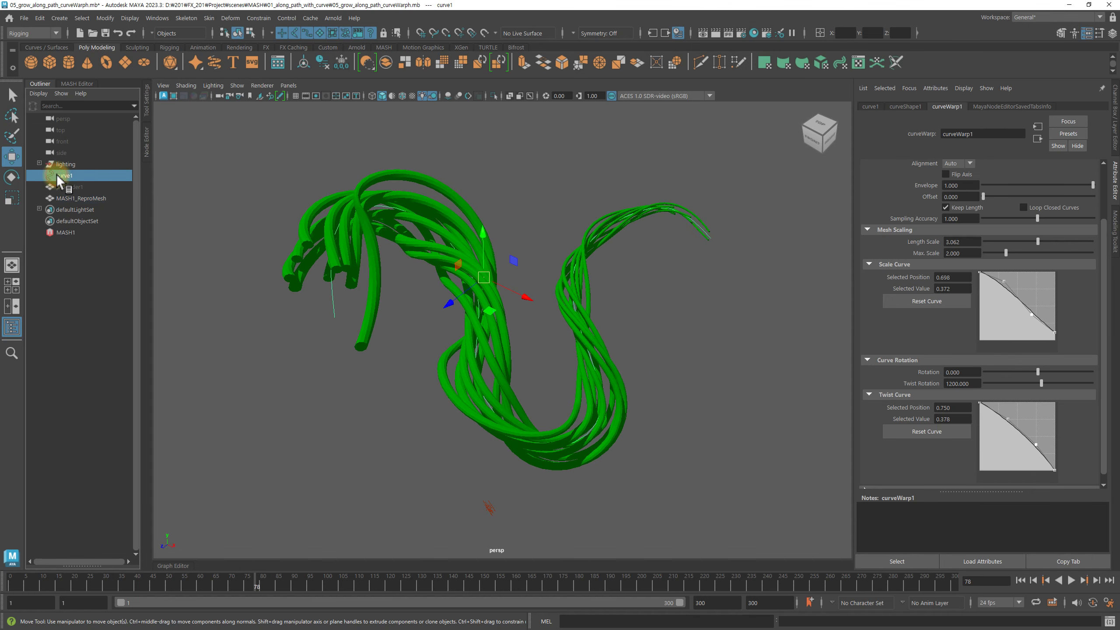
pyautogui.scroll(3, 1079, 253)
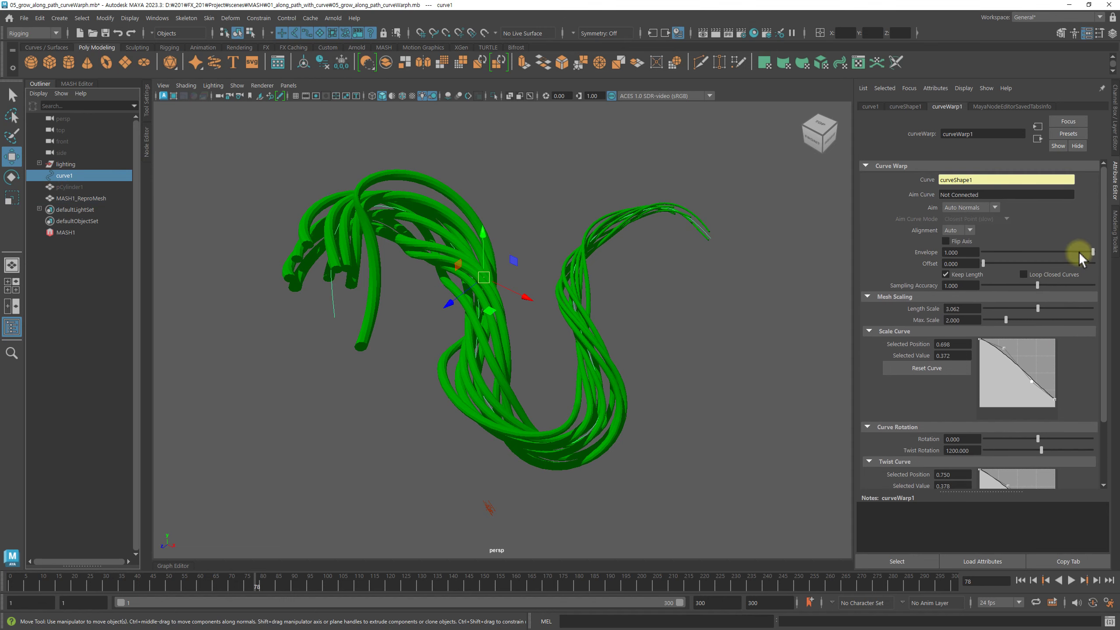
pyautogui.moveTo(1037, 310)
pyautogui.mouseDown()
pyautogui.moveTo(986, 317)
pyautogui.moveTo(996, 306)
pyautogui.moveTo(1037, 308)
pyautogui.mouseUp()
pyautogui.moveTo(758, 310)
pyautogui.keyDown('alt'); pyautogui.mouseDown()
pyautogui.moveTo(619, 286)
pyautogui.moveTo(573, 293)
pyautogui.mouseUp(); pyautogui.keyUp('alt')
pyautogui.press('q')
pyautogui.keyDown('alt'); pyautogui.moveTo(676, 300); pyautogui.dragTo(730, 307); pyautogui.keyUp('alt')
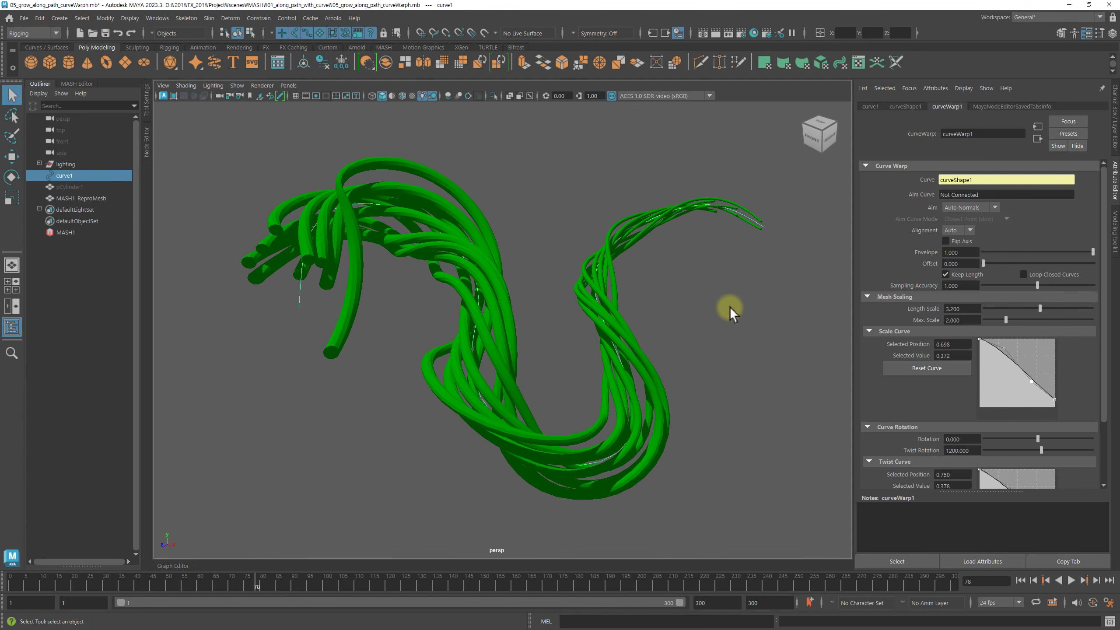
pyautogui.moveTo(1039, 306)
pyautogui.mouseDown()
pyautogui.moveTo(986, 310)
pyautogui.moveTo(1036, 303)
pyautogui.mouseUp()
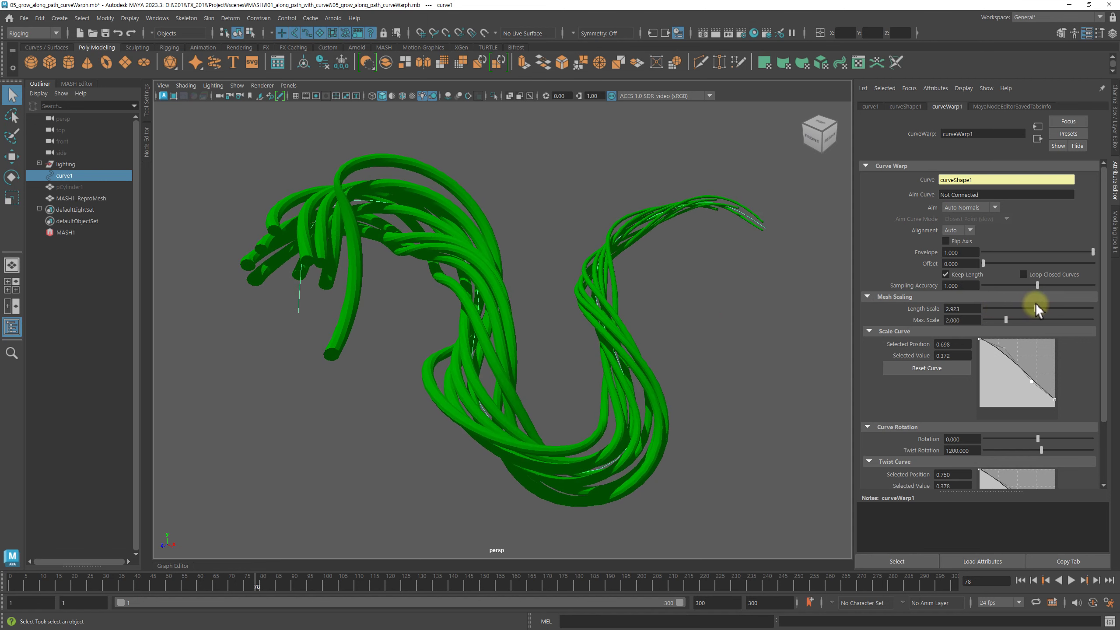
pyautogui.click(88, 232)
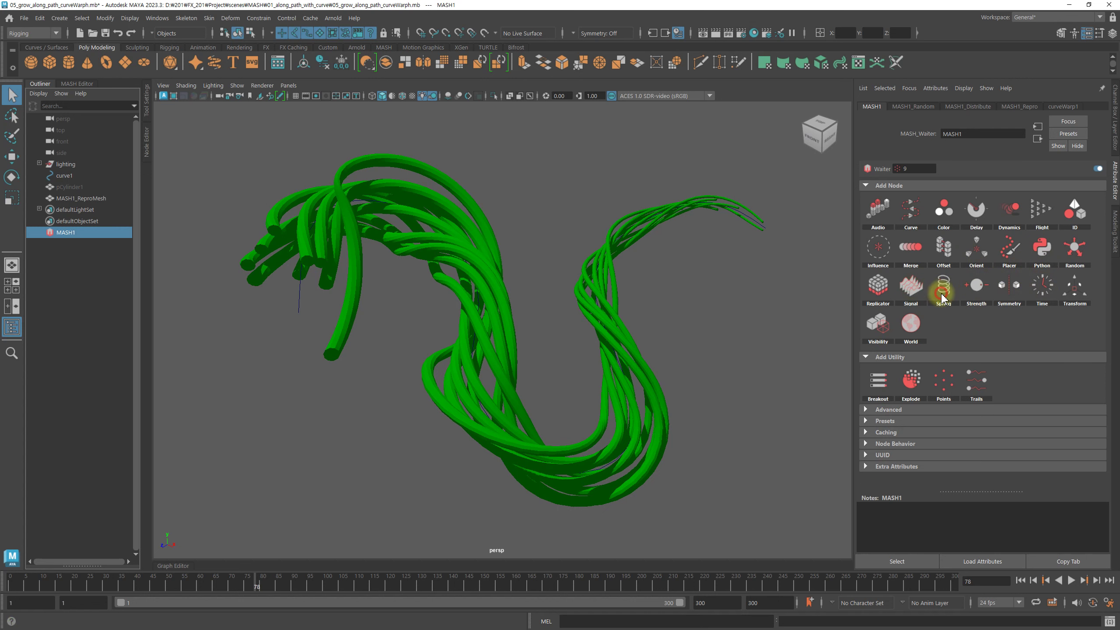
# Add a MASH1_Signal node and set its Position Y to 1.
pyautogui.moveTo(953, 289); pyautogui.dragTo(940, 293)
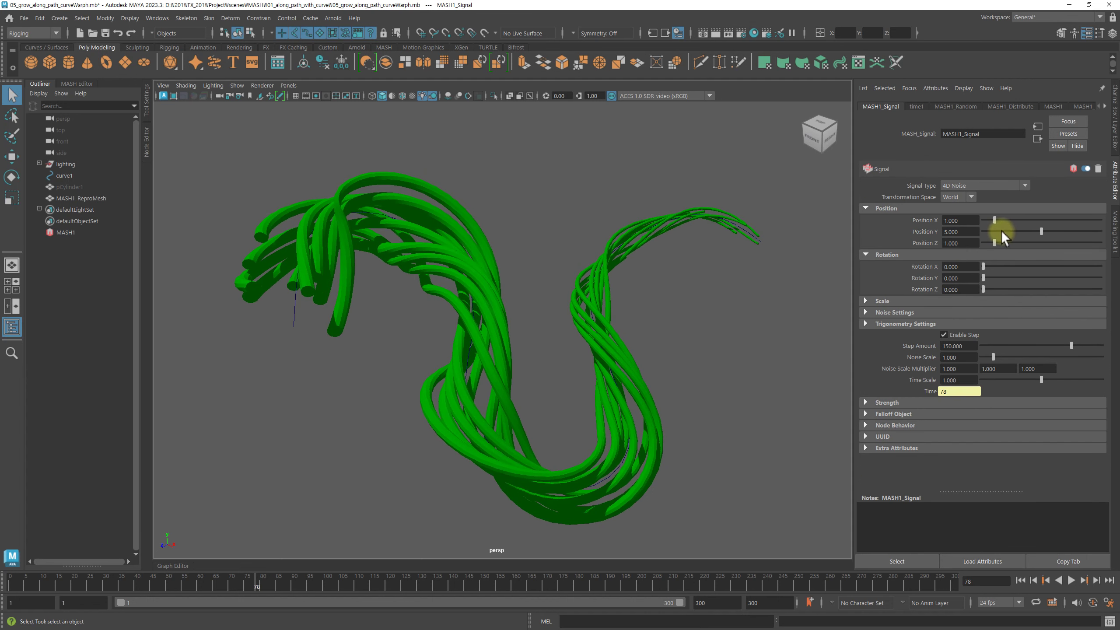
pyautogui.doubleClick(973, 230)
pyautogui.write('1')
pyautogui.press('Return')
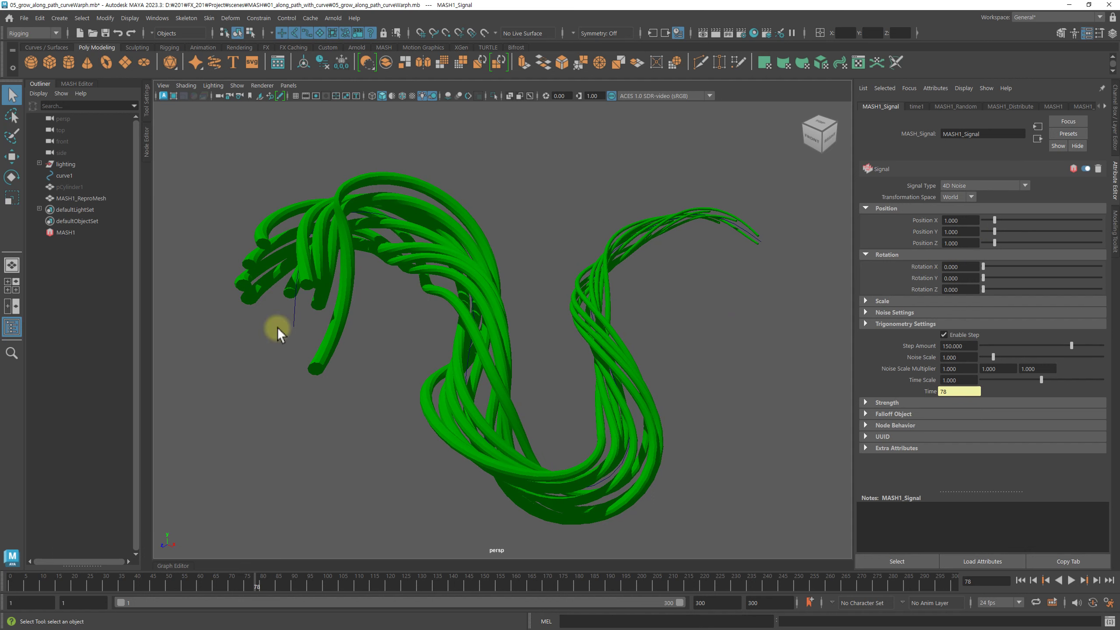
# Select MASH1_ReproMesh to show curveWarp1 and return to frame 1.
pyautogui.click(67, 230)
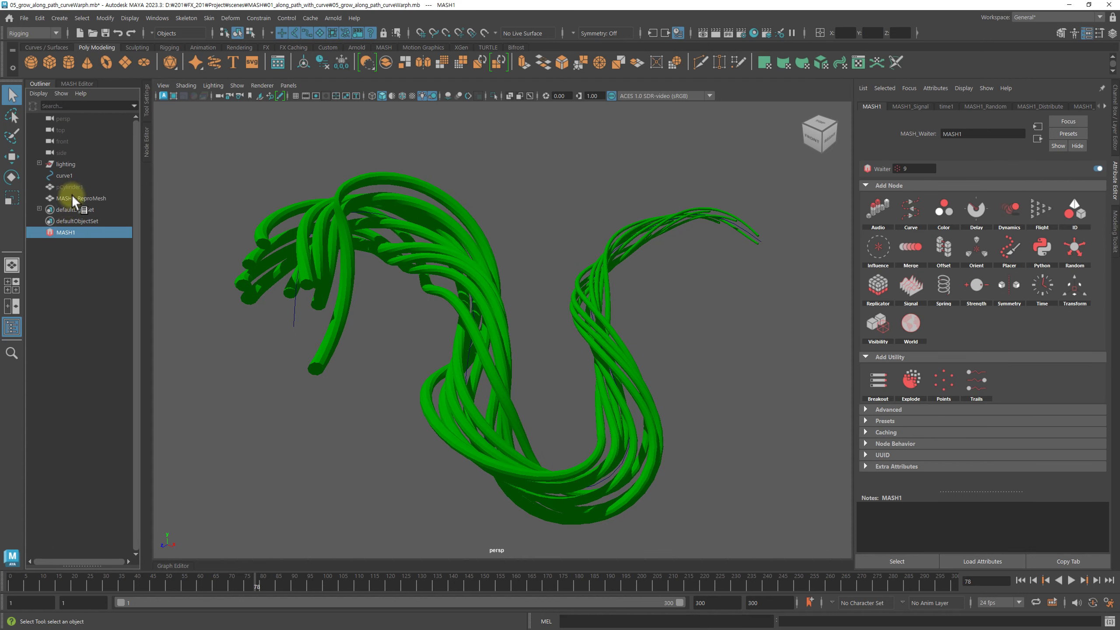
pyautogui.click(87, 198)
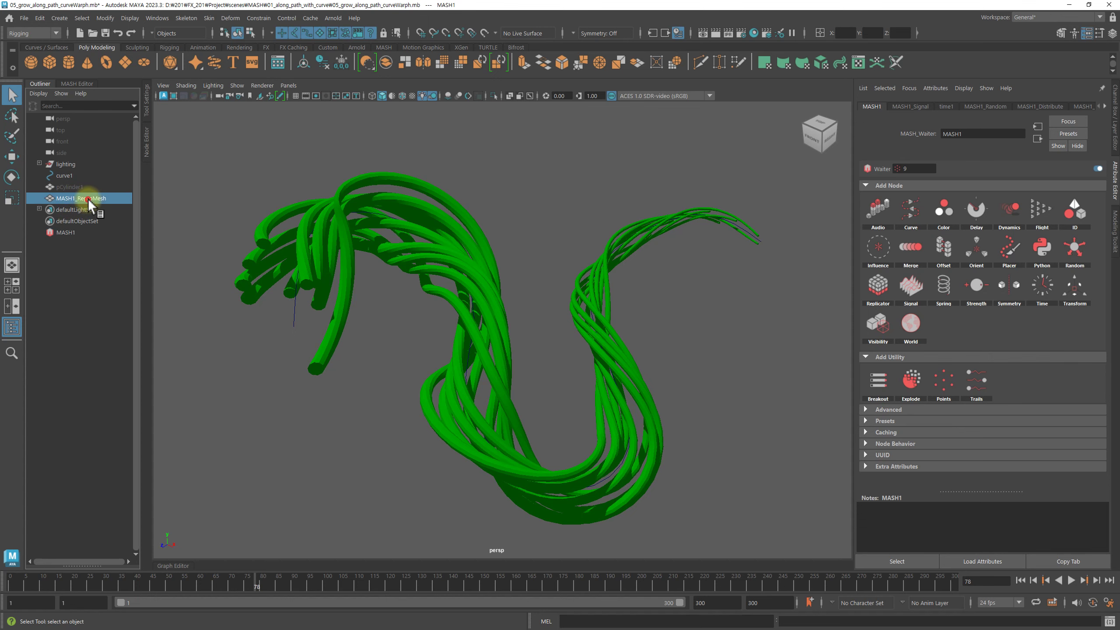
pyautogui.moveTo(41, 582); pyautogui.dragTo(12, 582)
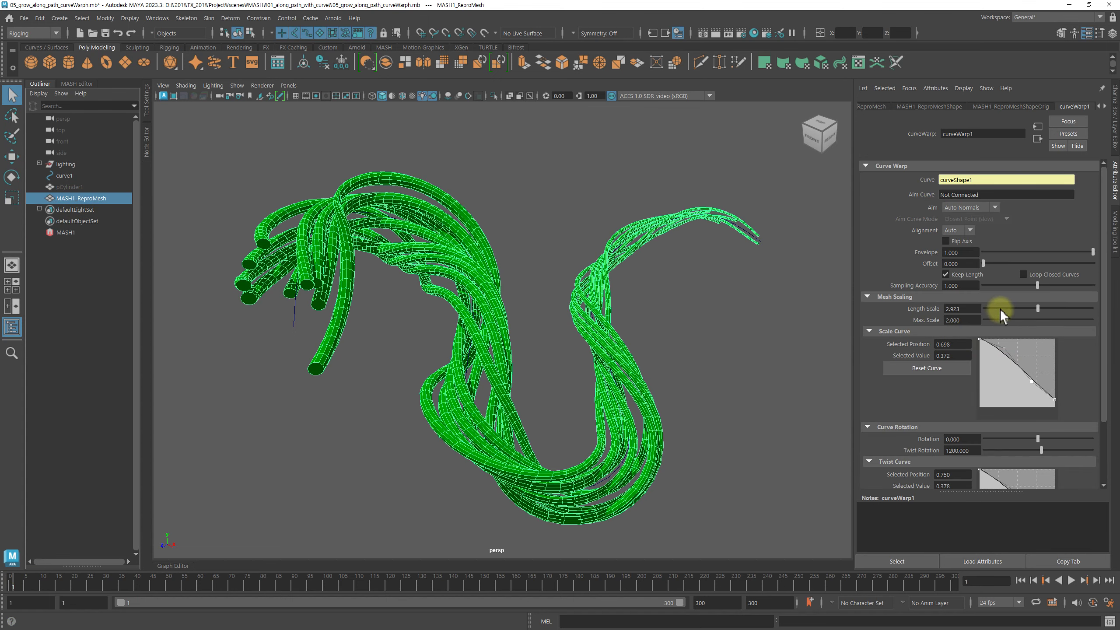
# Key Length Scale at 0 on frame 1 and about 3 on frame 300.
pyautogui.moveTo(999, 309); pyautogui.dragTo(976, 307)
pyautogui.rightClick(918, 311)
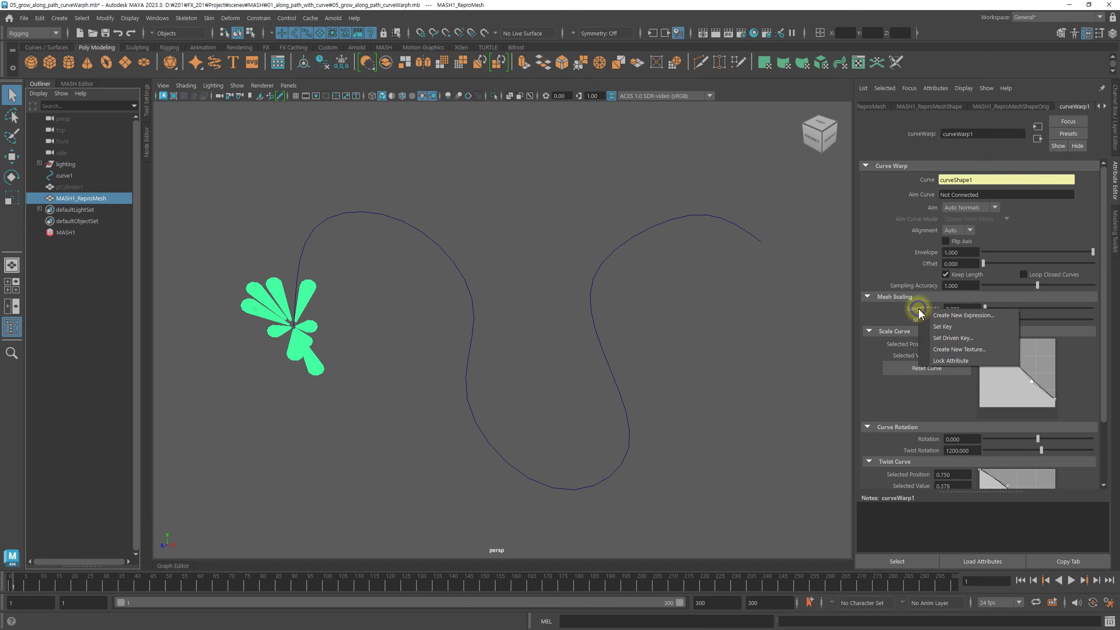
pyautogui.click(942, 327)
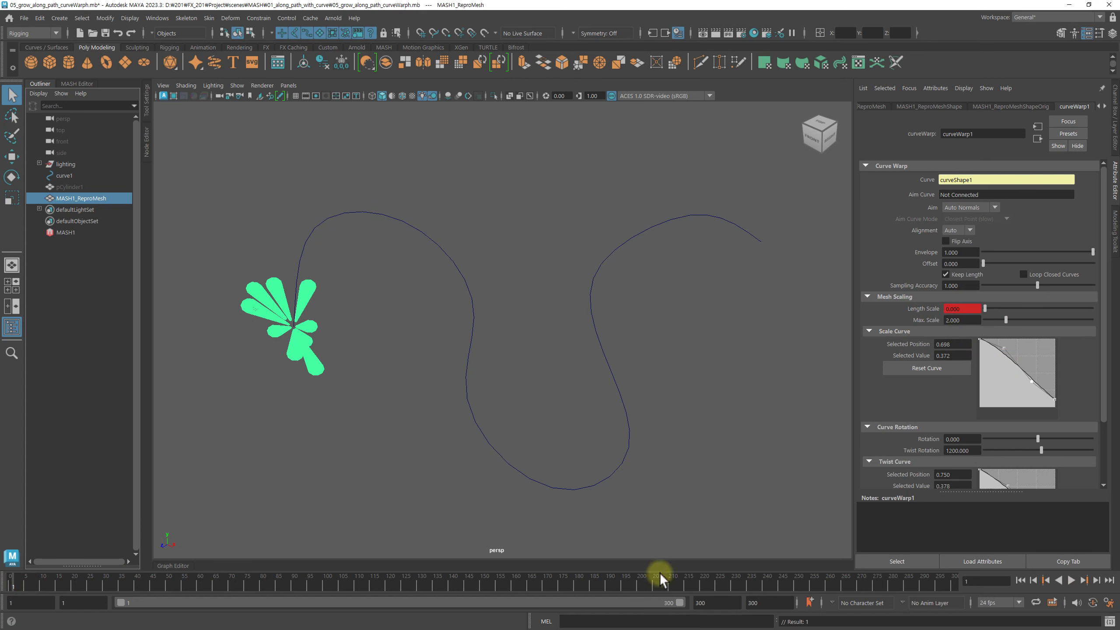
pyautogui.moveTo(913, 586); pyautogui.dragTo(953, 583)
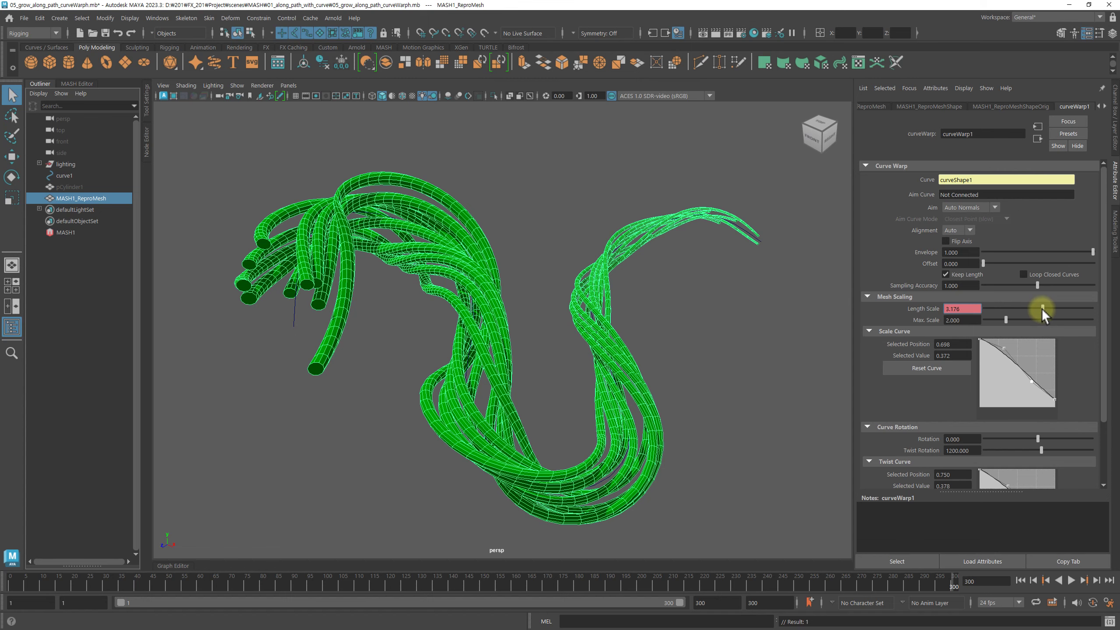
pyautogui.moveTo(1041, 308); pyautogui.dragTo(1039, 307)
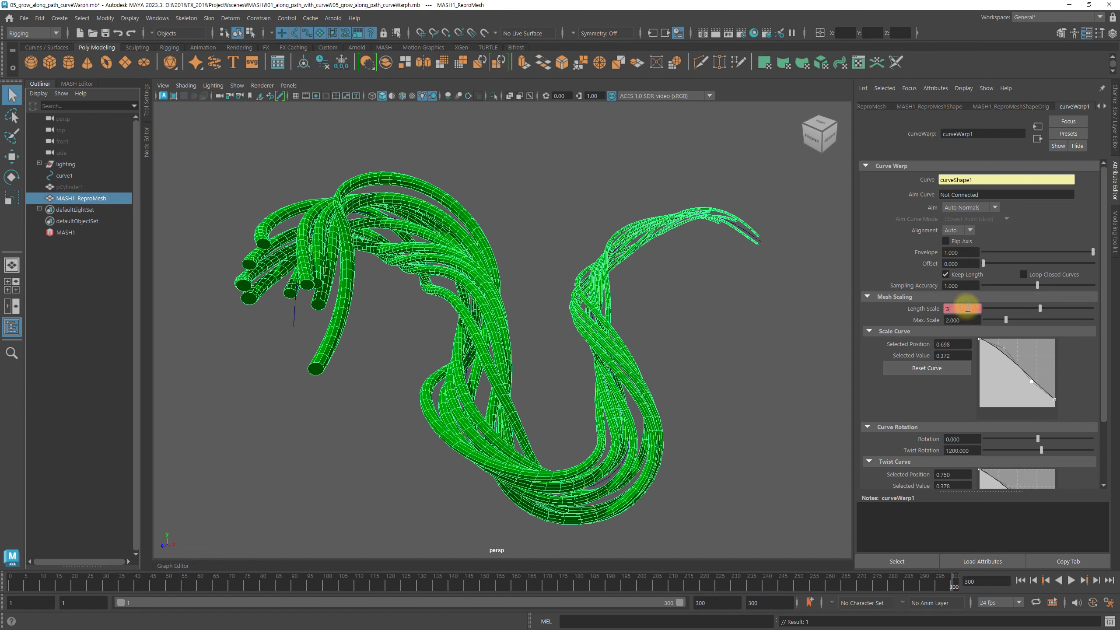
pyautogui.rightClick(929, 311)
pyautogui.click(956, 318)
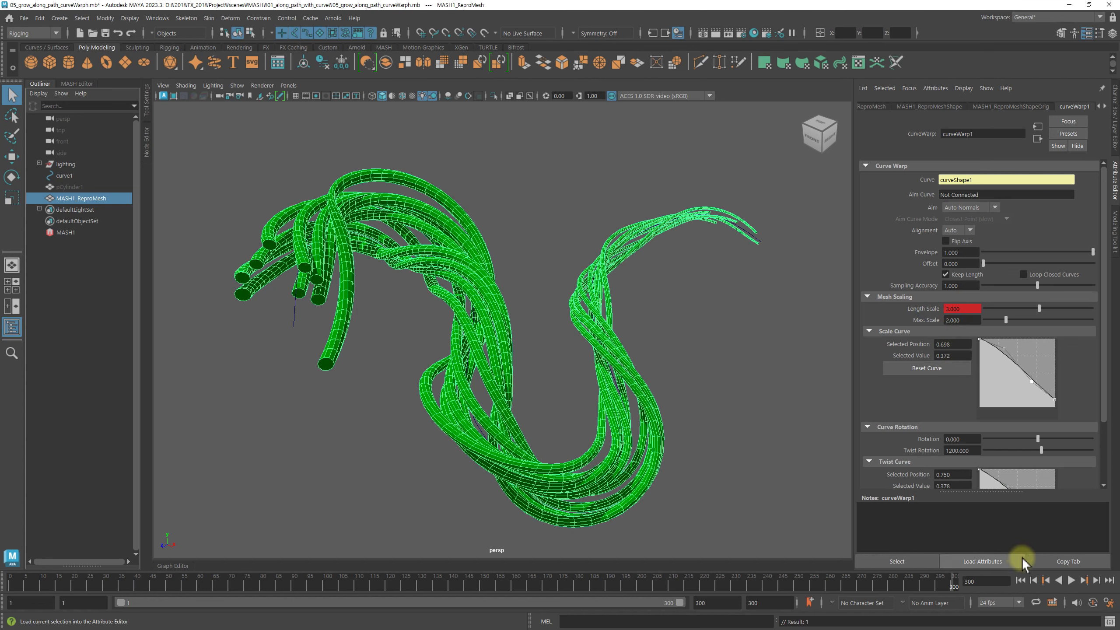
# Play the growth animation from frame 1, then select MASH1.
pyautogui.click(1022, 580)
pyautogui.click(1070, 579)
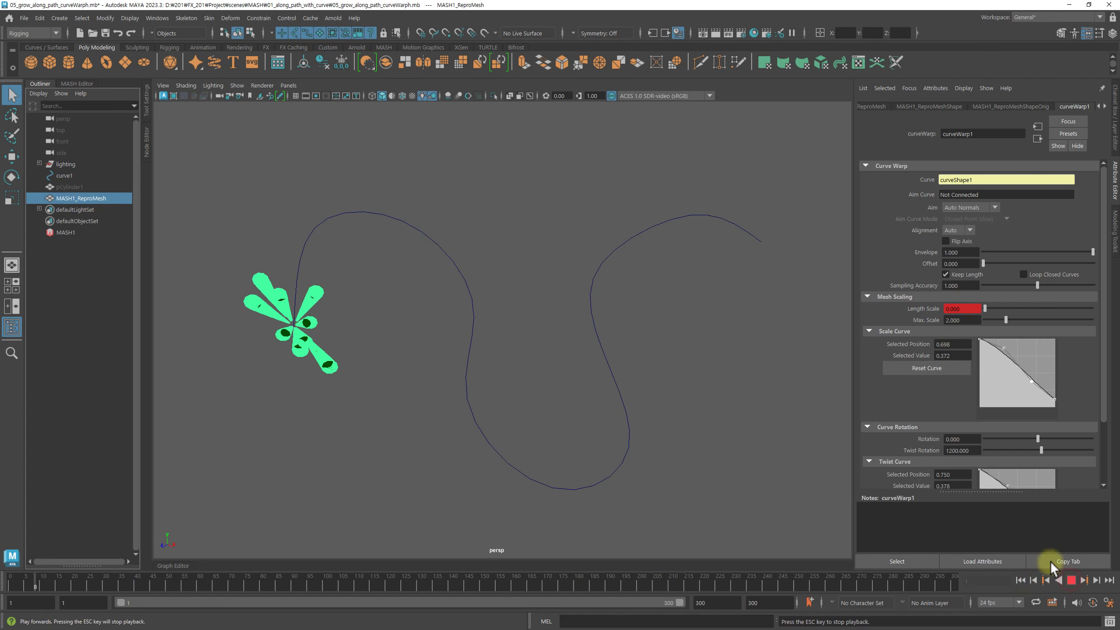
pyautogui.click(724, 359)
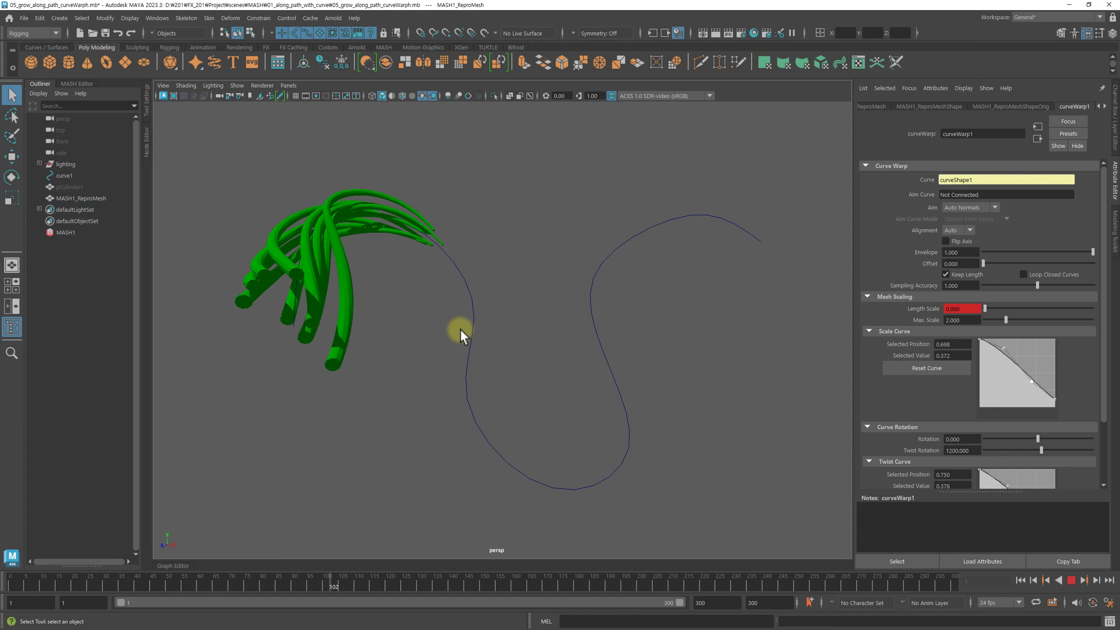
pyautogui.click(80, 233)
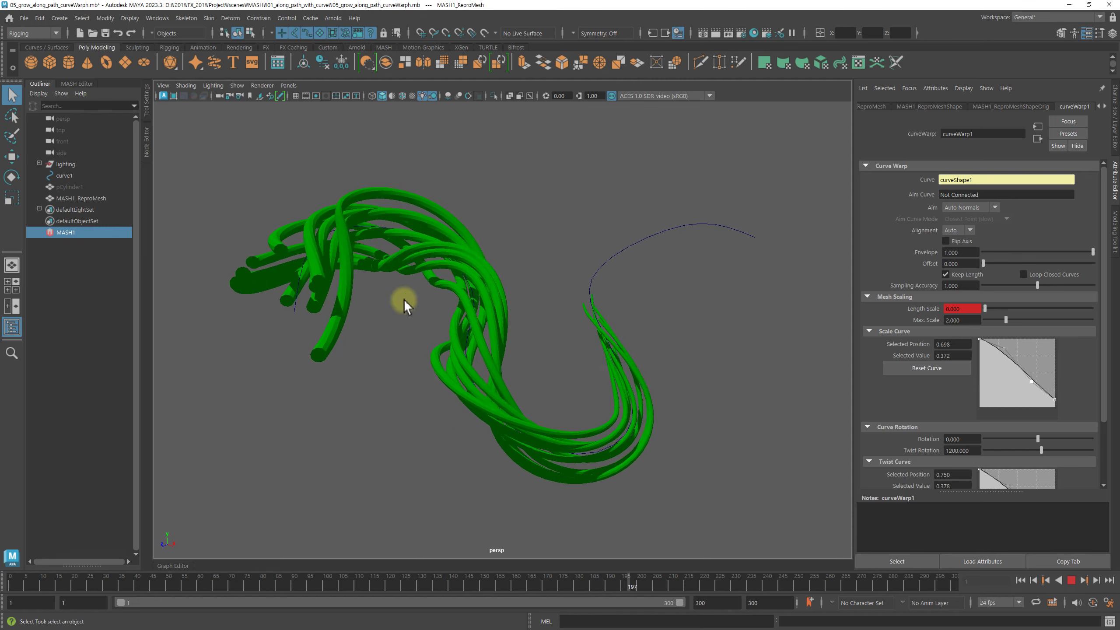
# Switch the MASH1_Signal type to Curl Noise and preview the playback.
pyautogui.click(1071, 580)
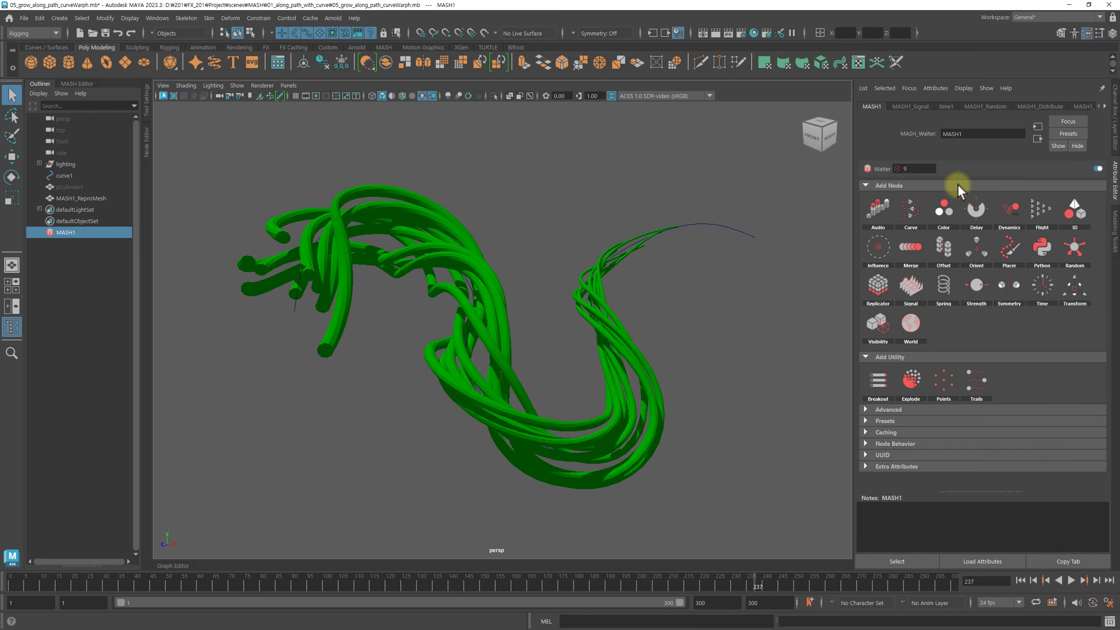
pyautogui.click(930, 108)
pyautogui.keyDown('alt'); pyautogui.moveTo(641, 291); pyautogui.dragTo(656, 302); pyautogui.keyUp('alt')
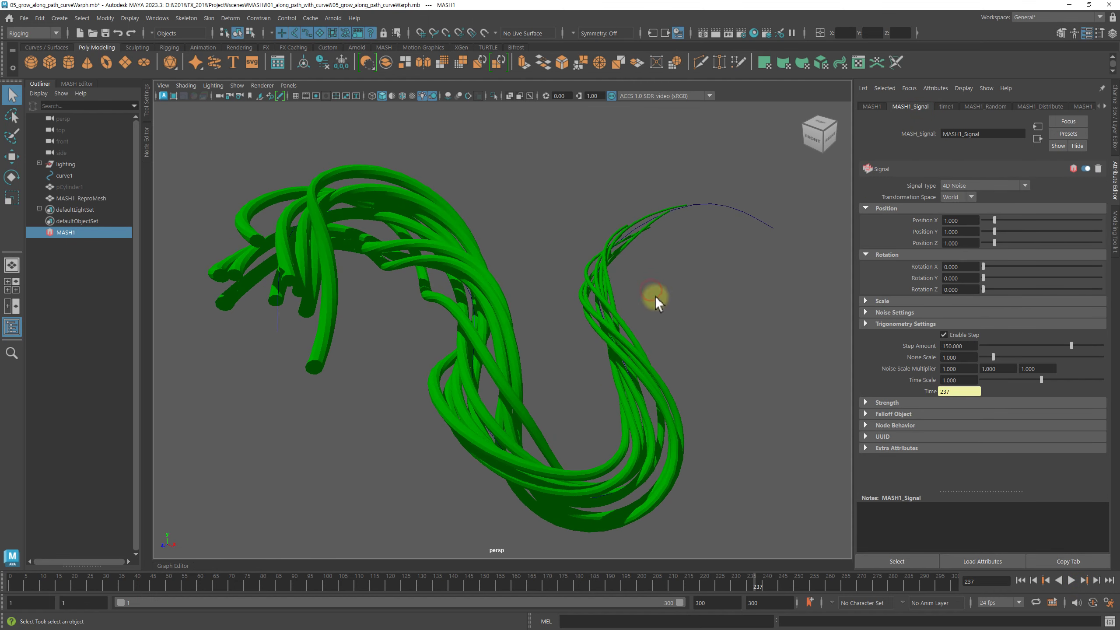
pyautogui.click(975, 184)
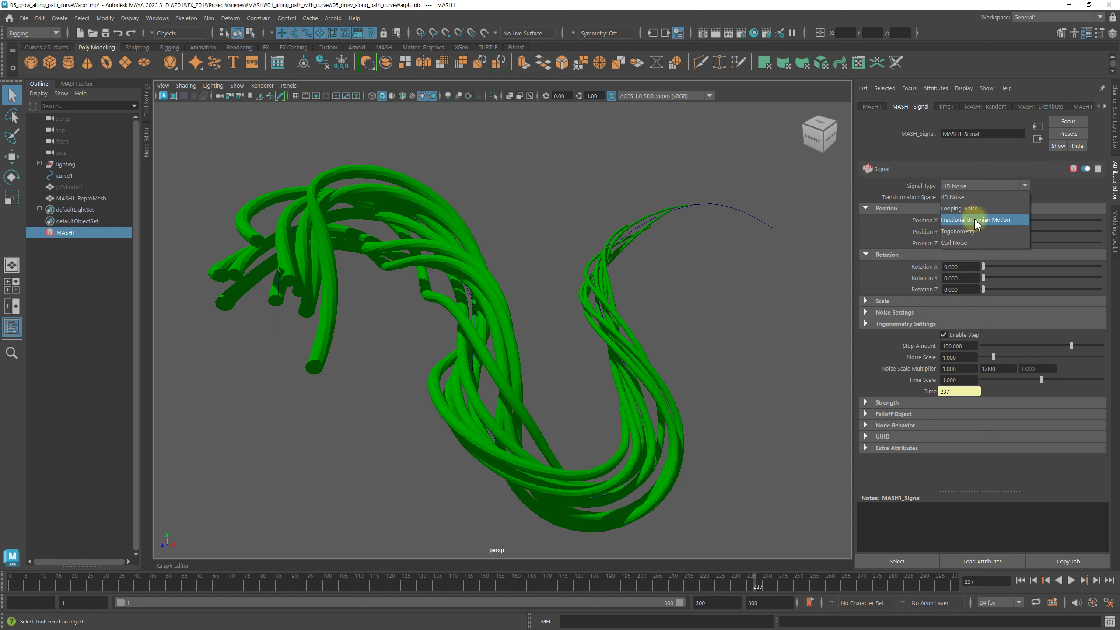
pyautogui.click(975, 238)
pyautogui.click(1033, 581)
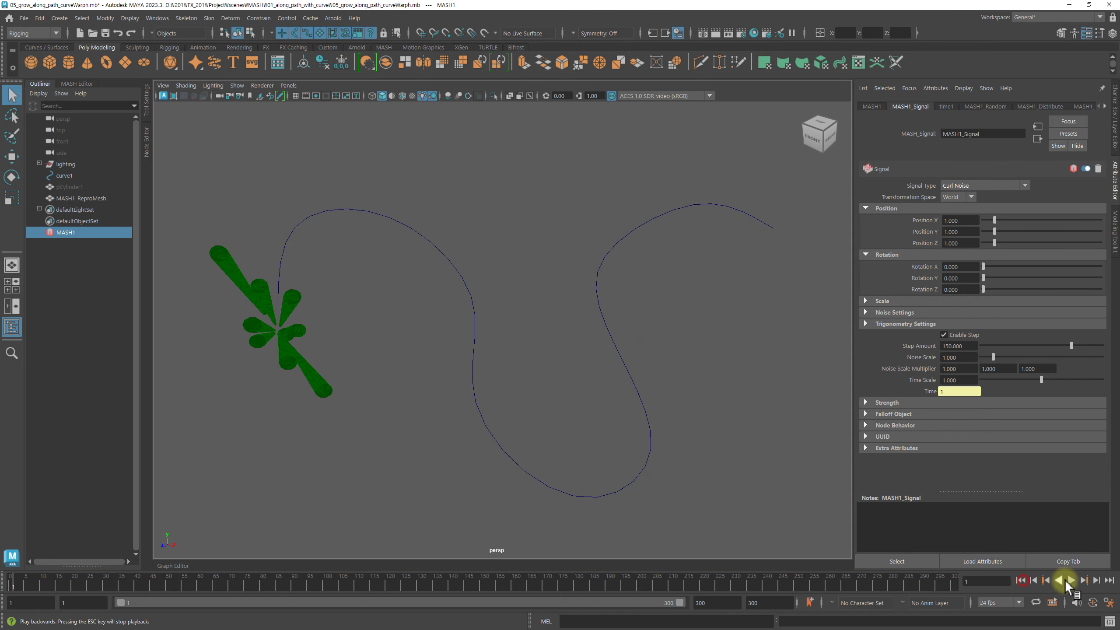
pyautogui.click(1070, 581)
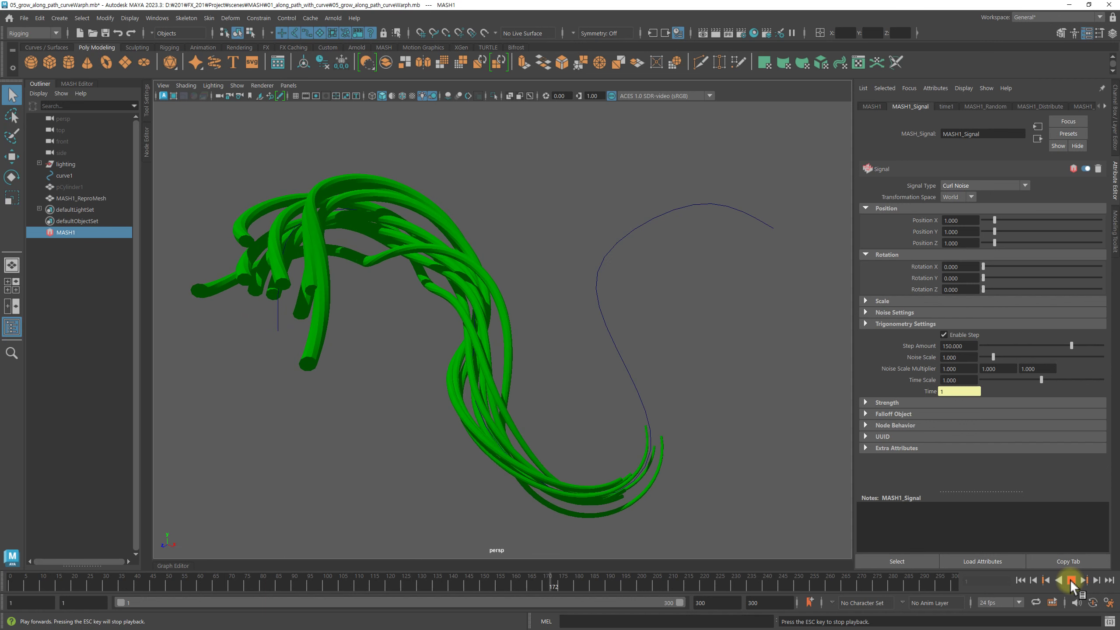
pyautogui.click(1070, 581)
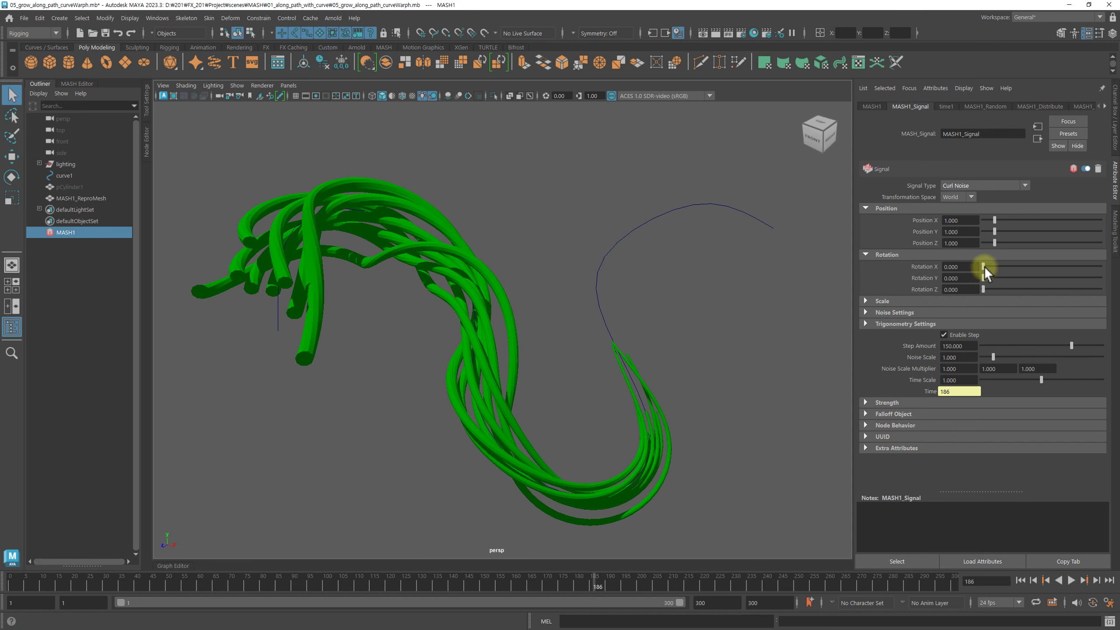
# Set the signal's Rotation X and Y to 15 and replay from the start.
pyautogui.moveTo(982, 268); pyautogui.dragTo(995, 269)
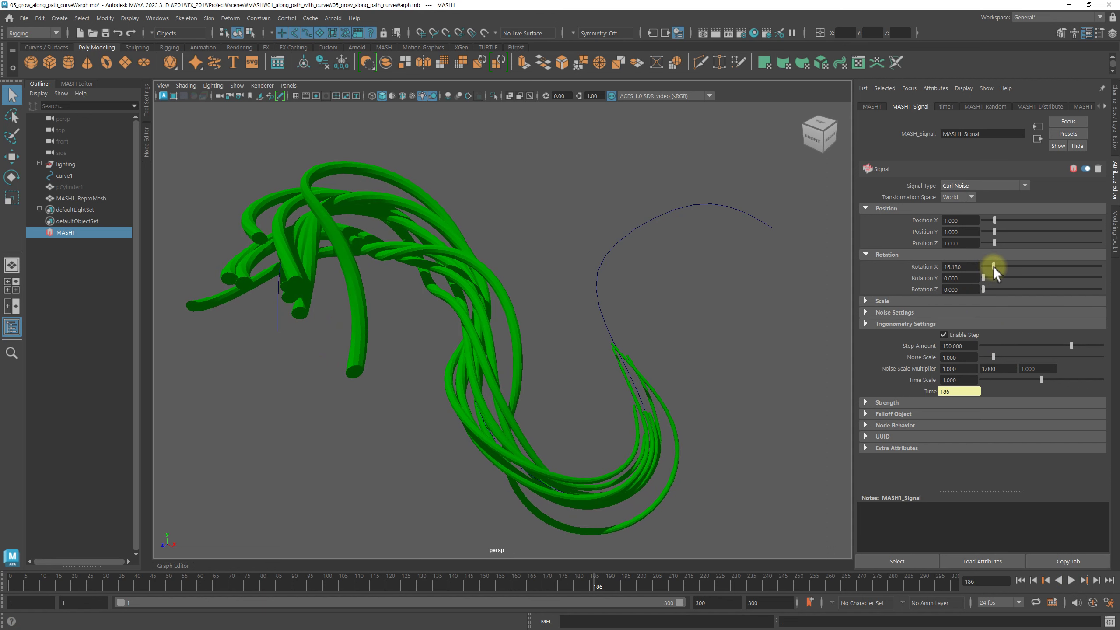
pyautogui.doubleClick(972, 266)
pyautogui.write('15')
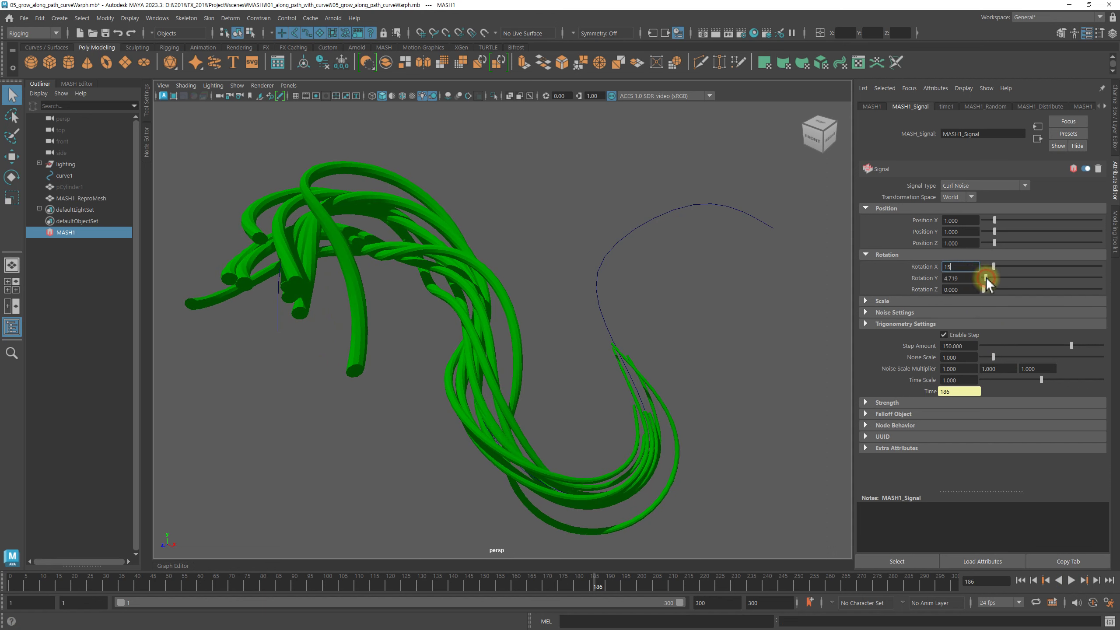
pyautogui.moveTo(995, 278); pyautogui.dragTo(996, 278)
pyautogui.doubleClick(962, 277)
pyautogui.write('15.000')
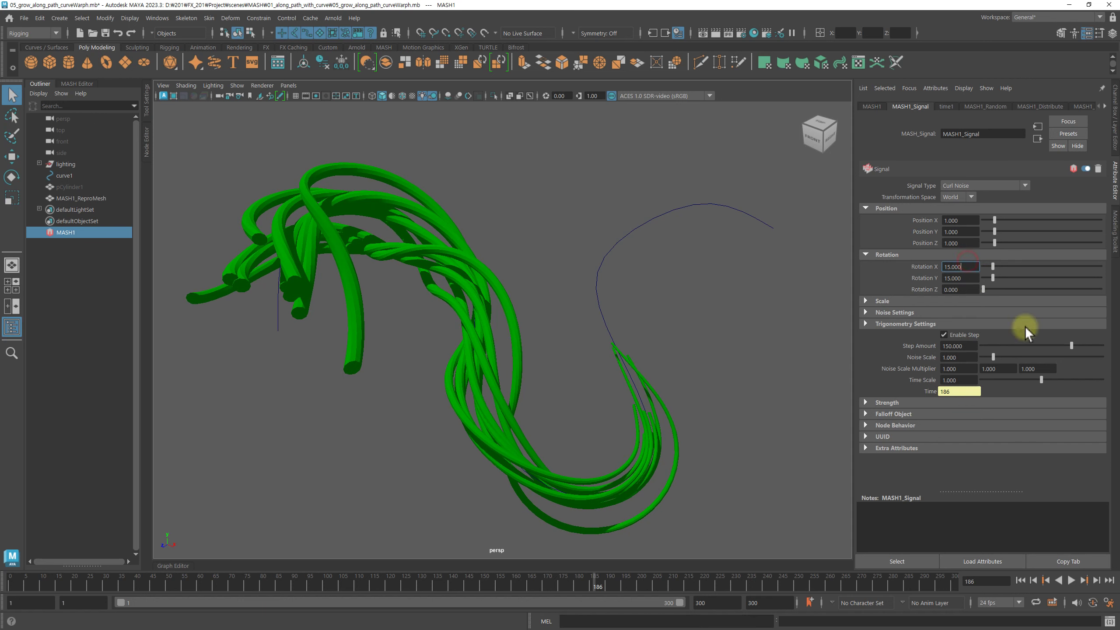
pyautogui.click(1019, 580)
pyautogui.click(1071, 580)
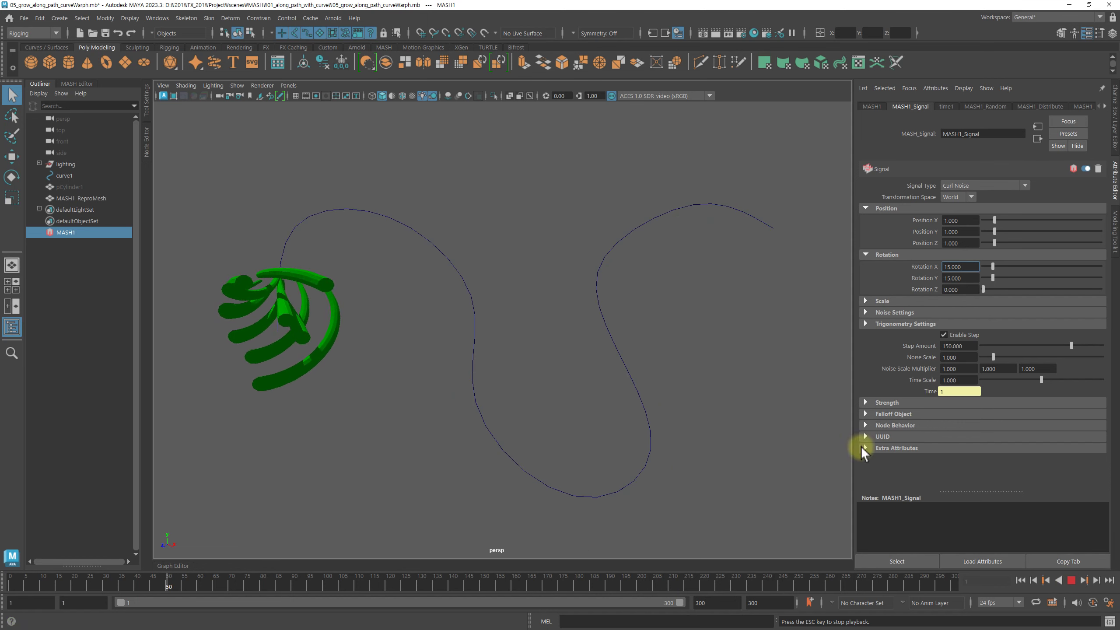
# Deselect MASH1 during playback and toggle to the Channel Box with Ctrl+A.
pyautogui.moveTo(700, 357)
pyautogui.keyDown('alt'); pyautogui.mouseDown()
pyautogui.moveTo(673, 349)
pyautogui.moveTo(725, 363)
pyautogui.moveTo(694, 358)
pyautogui.mouseUp(); pyautogui.keyUp('alt')
pyautogui.keyDown('alt'); pyautogui.moveTo(694, 358); pyautogui.dragTo(709, 357, button='middle'); pyautogui.keyUp('alt')
pyautogui.click(714, 356)
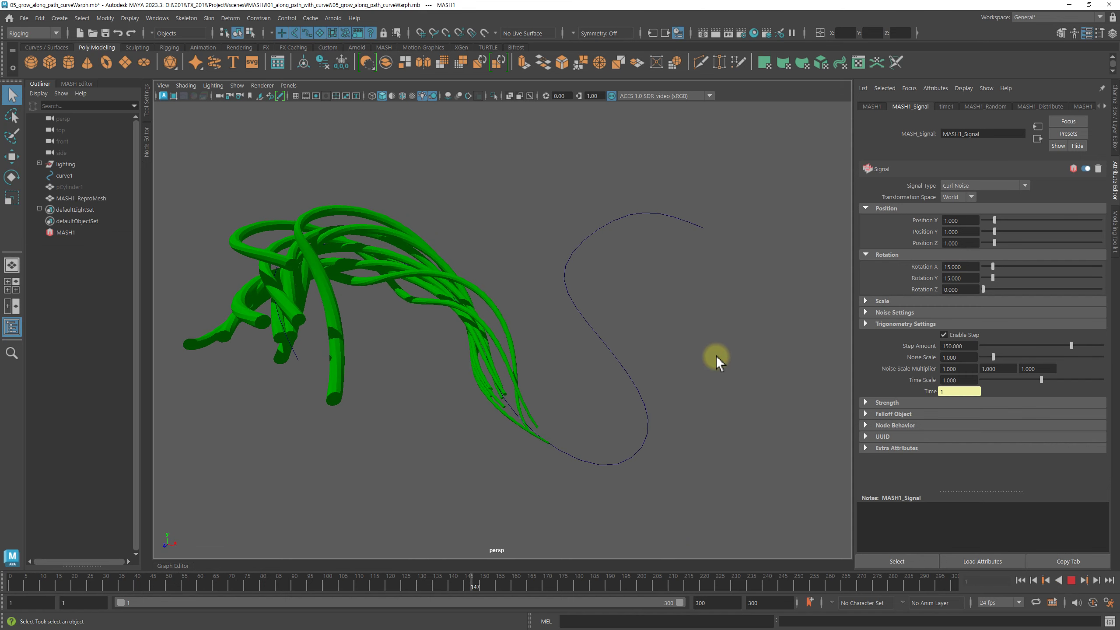
pyautogui.hotkey('ctrl', 'a')
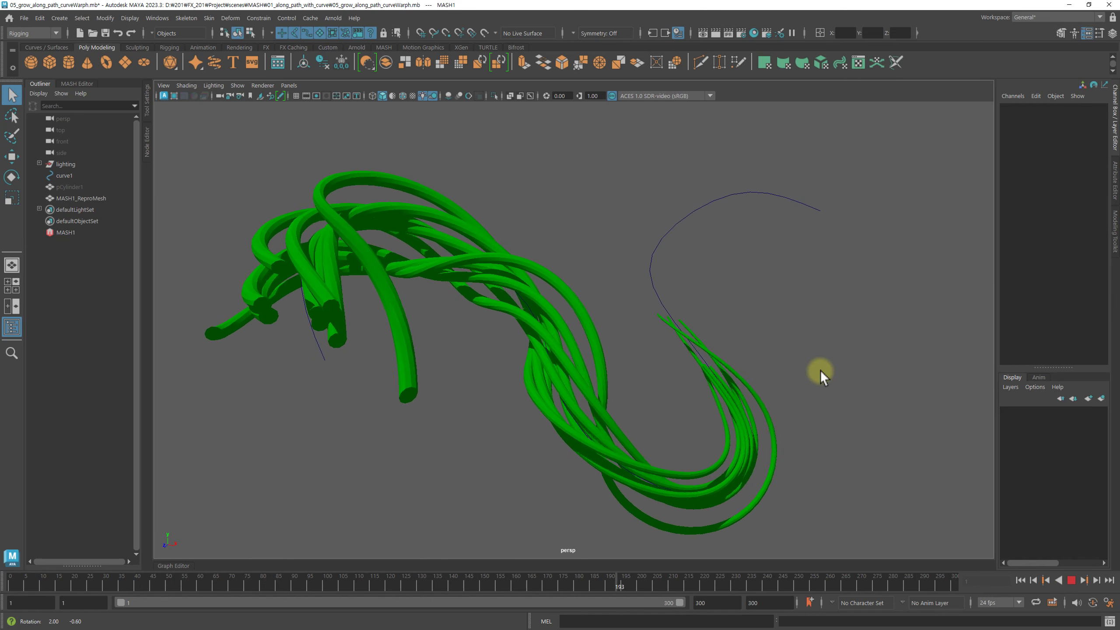
pyautogui.keyDown('alt'); pyautogui.moveTo(823, 376); pyautogui.dragTo(806, 373); pyautogui.keyUp('alt')
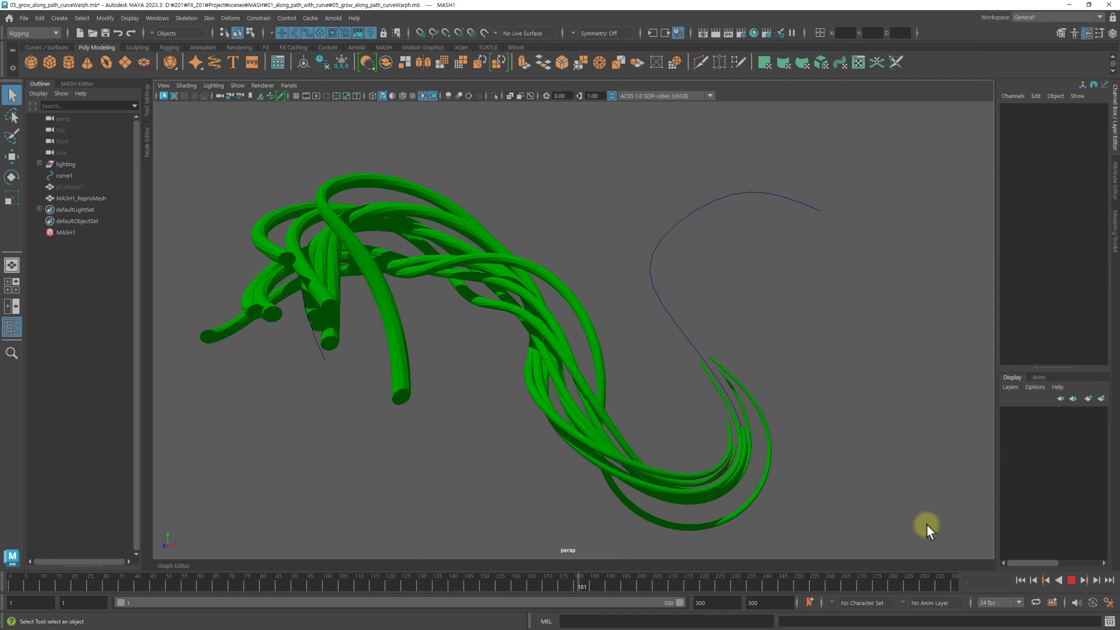
pyautogui.click(1071, 580)
pyautogui.moveTo(982, 223); pyautogui.dragTo(989, 222)
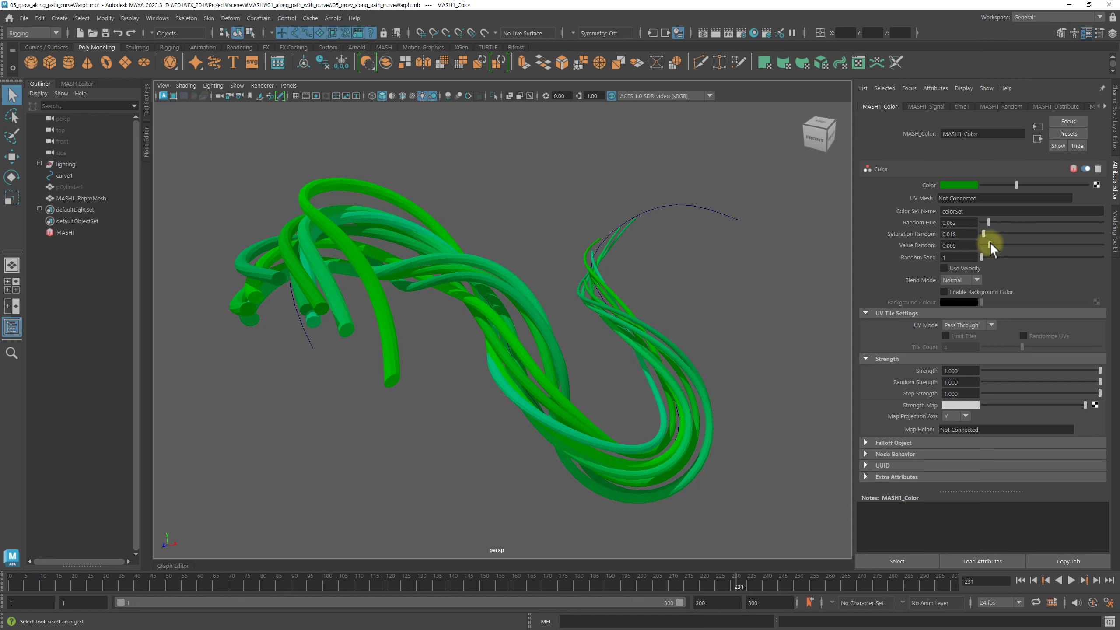
# Zoom in on the green tubes and replay the growth from frame 1.
pyautogui.keyDown('alt'); pyautogui.moveTo(670, 300); pyautogui.dragTo(745, 308, button='right'); pyautogui.keyUp('alt')
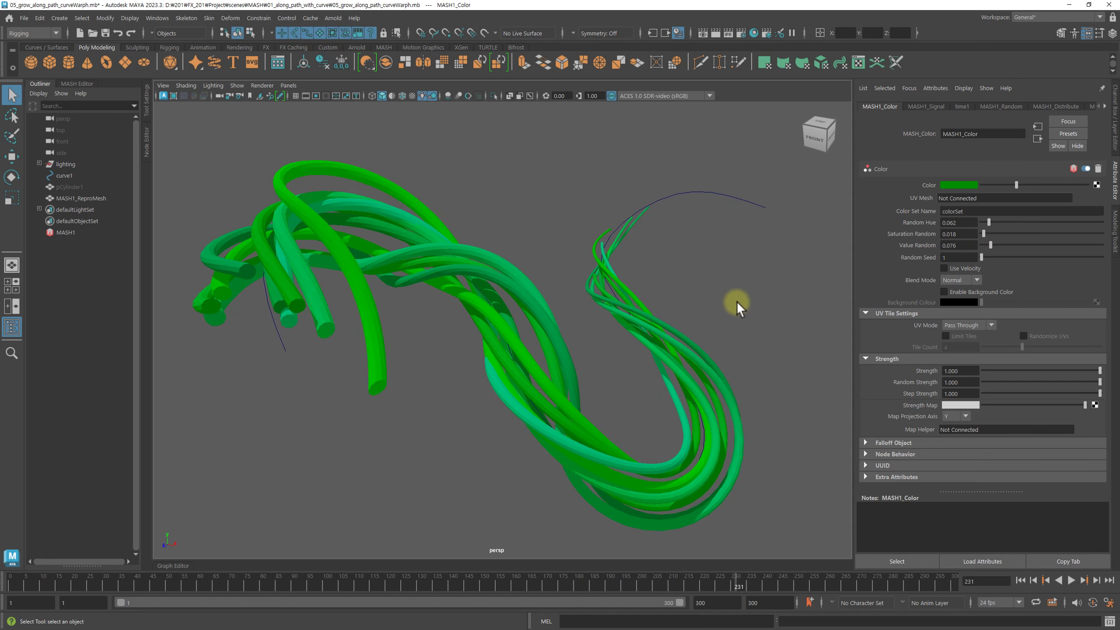
pyautogui.keyDown('alt'); pyautogui.moveTo(711, 347); pyautogui.dragTo(779, 330, button='right'); pyautogui.keyUp('alt')
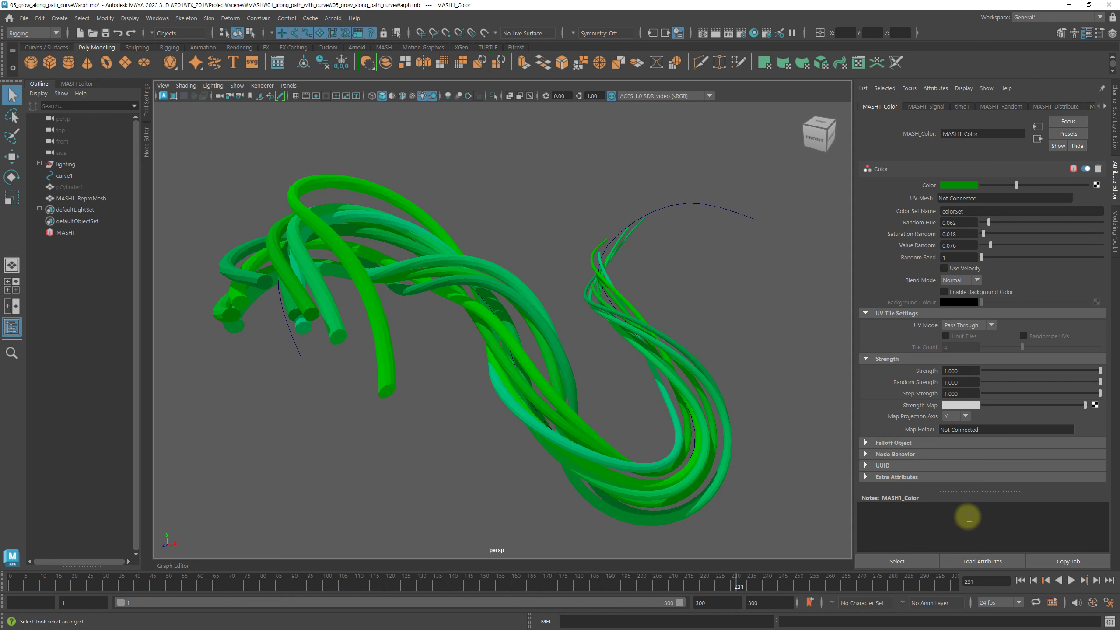
pyautogui.click(1019, 582)
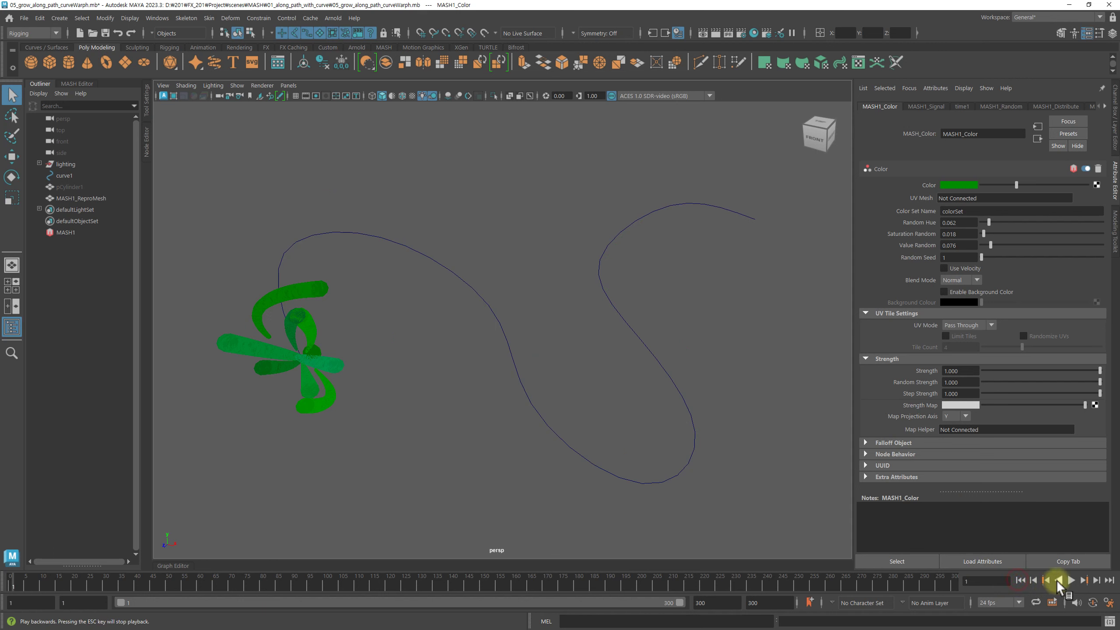
pyautogui.click(1071, 580)
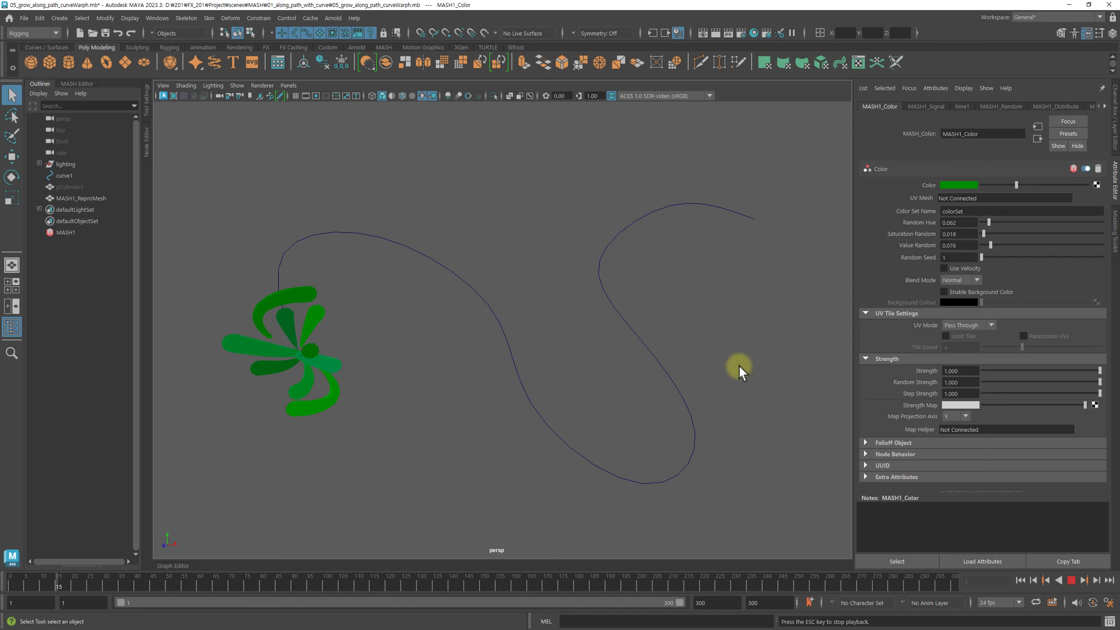